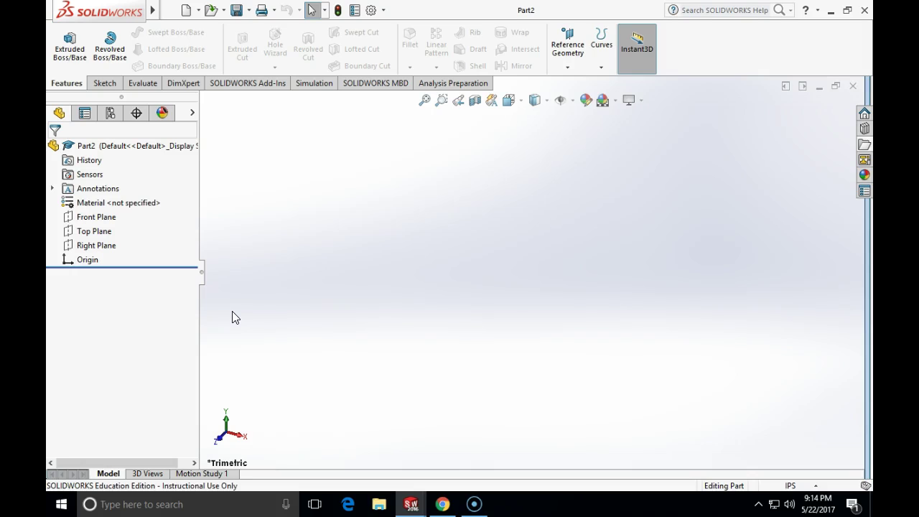
Step: Assign Beech from the Woods category as the part's material
right_click(90, 209)
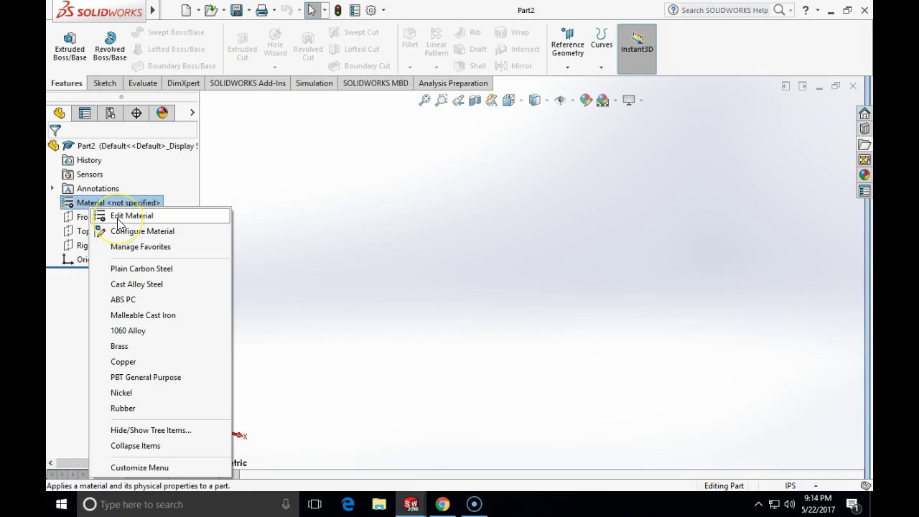
click(118, 217)
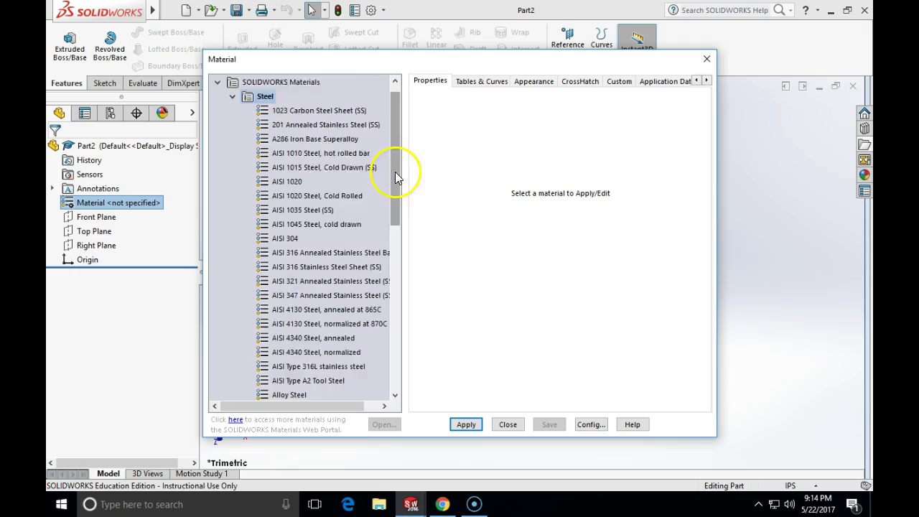
drag(396, 175, 394, 329)
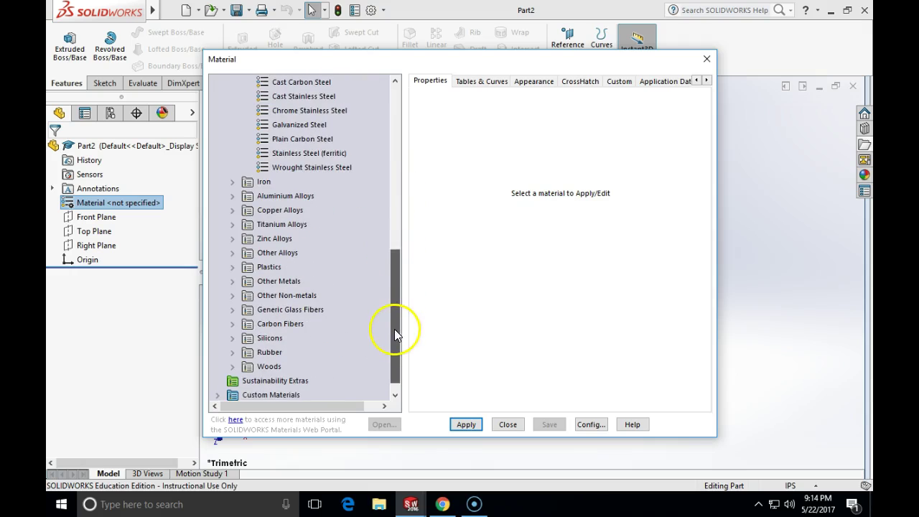
click(232, 367)
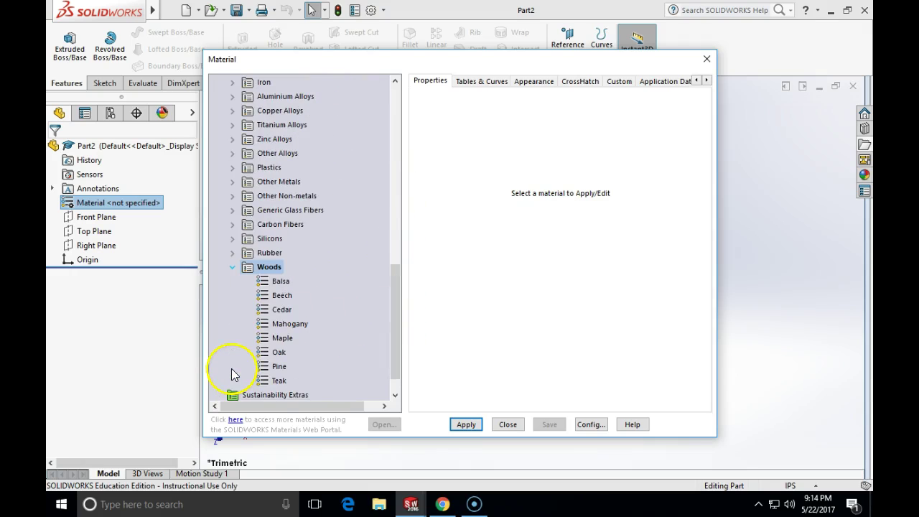
click(273, 297)
click(466, 425)
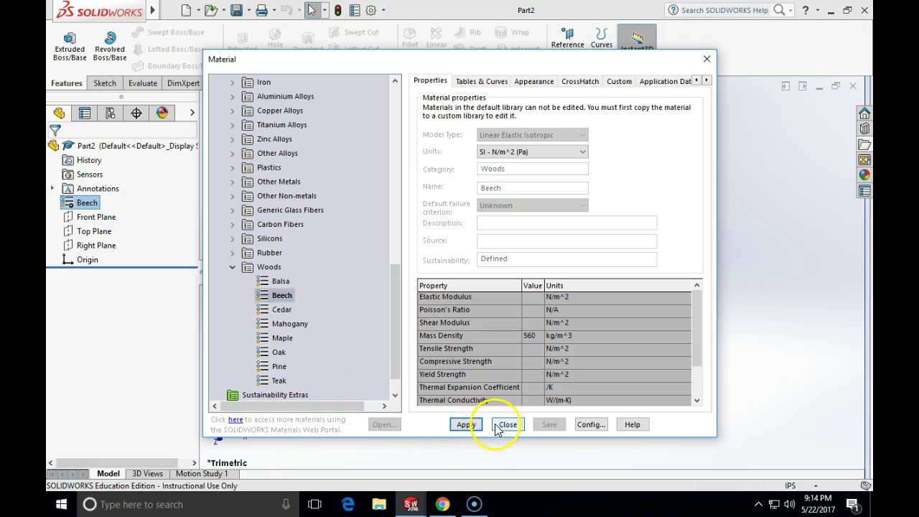
click(502, 425)
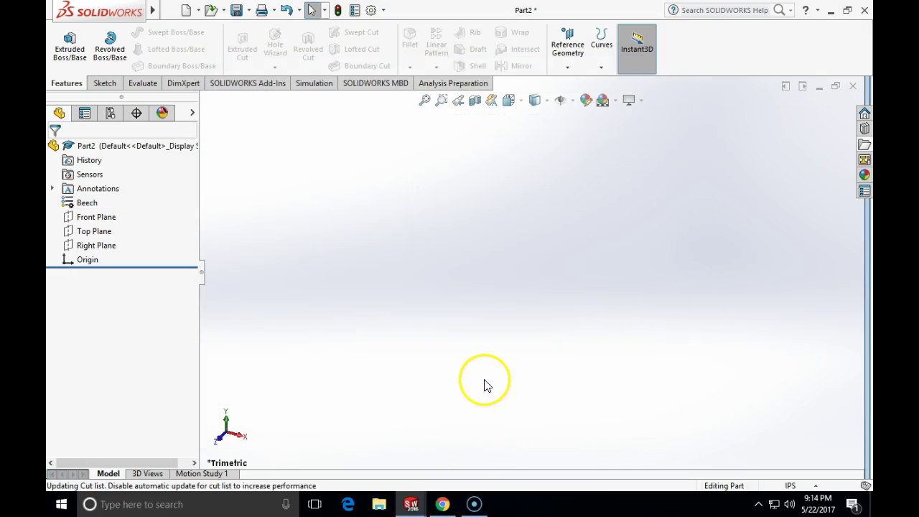
click(105, 84)
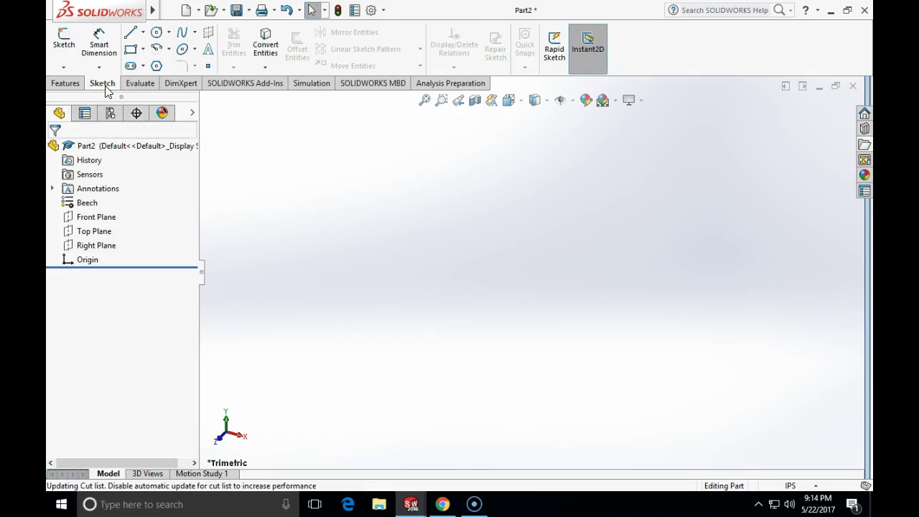
click(63, 52)
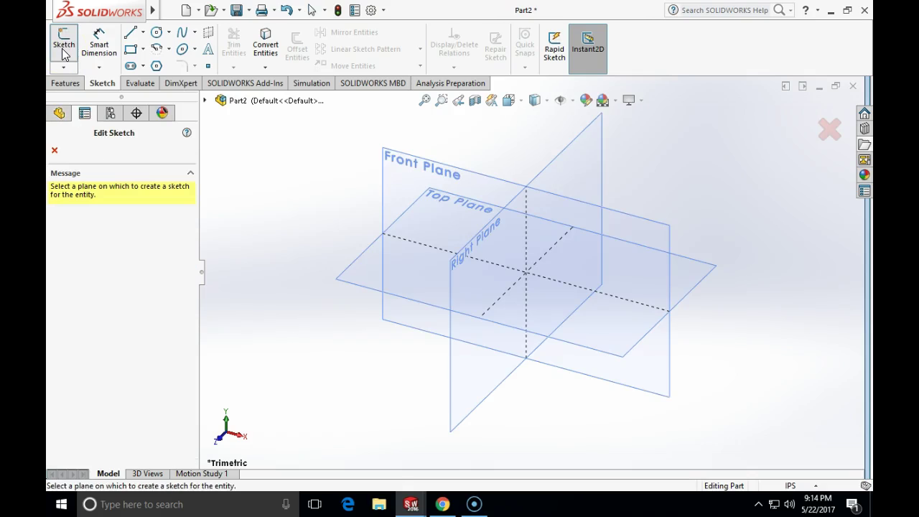
click(471, 238)
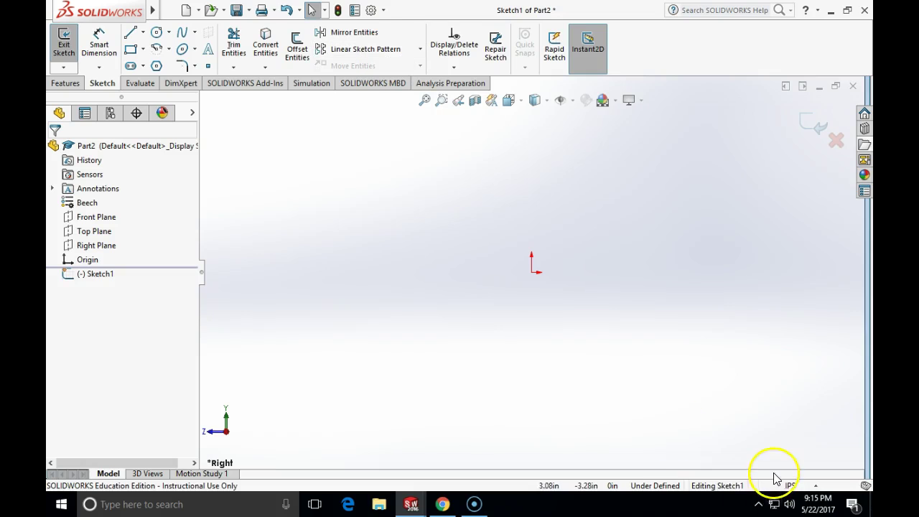
Step: Set the document units to MMGS (millimeter, gram, second) and start a sketch on the Right Plane
click(795, 486)
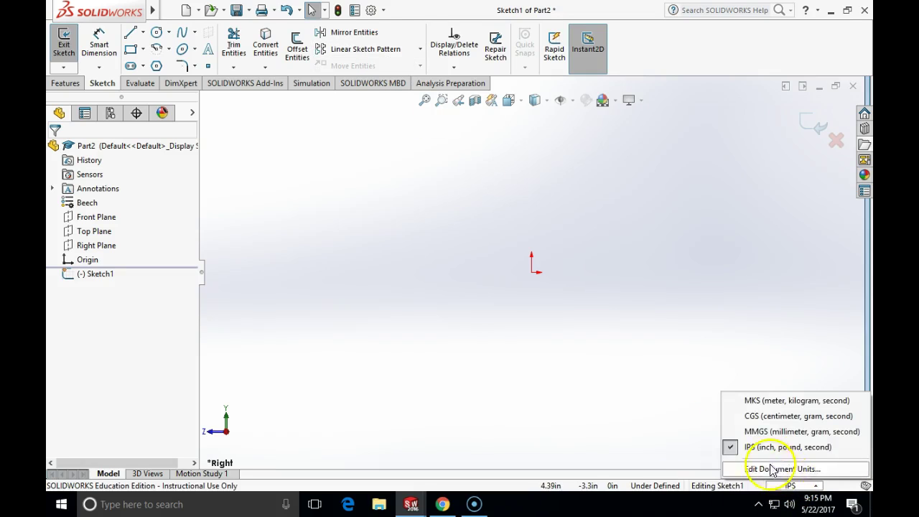
click(755, 431)
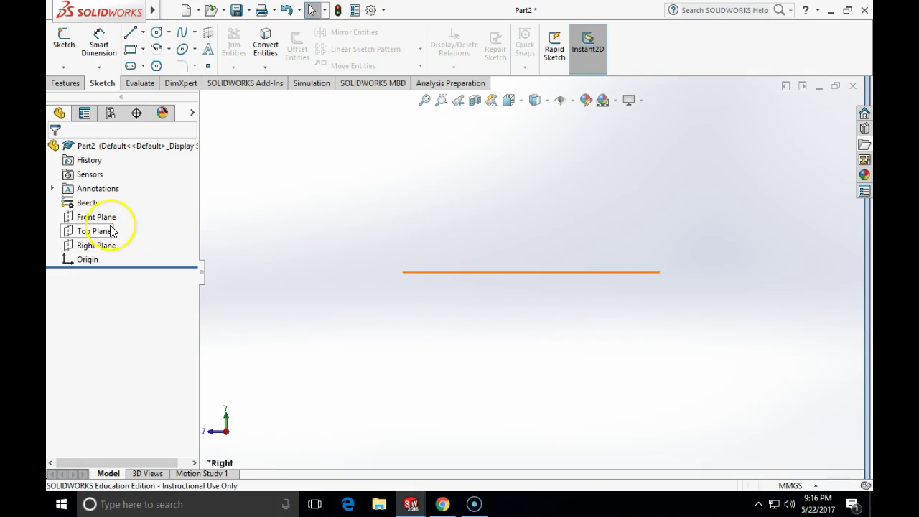
right_click(104, 246)
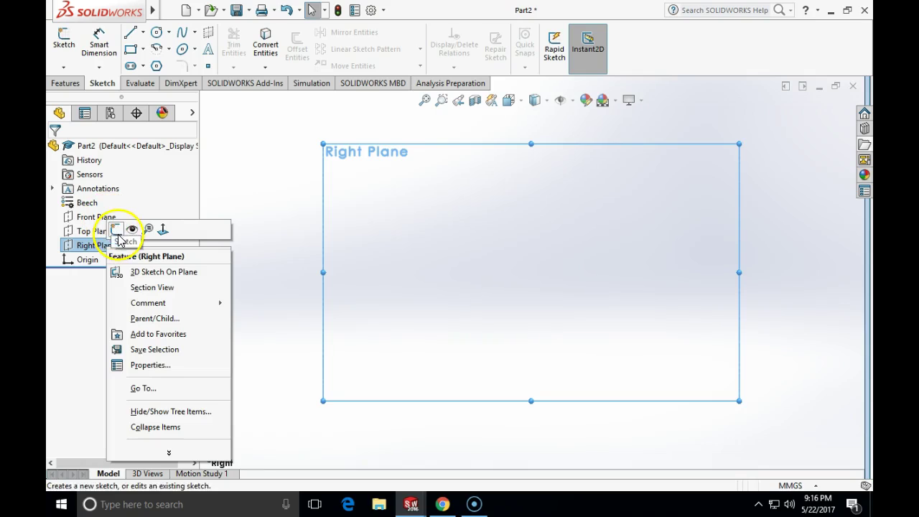
click(115, 229)
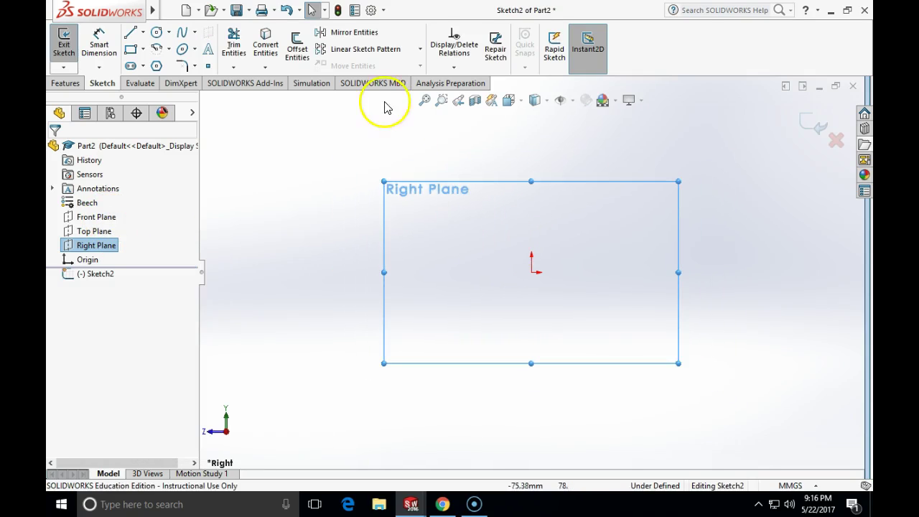
Step: Sketch a corner rectangle from the origin, about 74 mm wide and 65 mm high
click(130, 52)
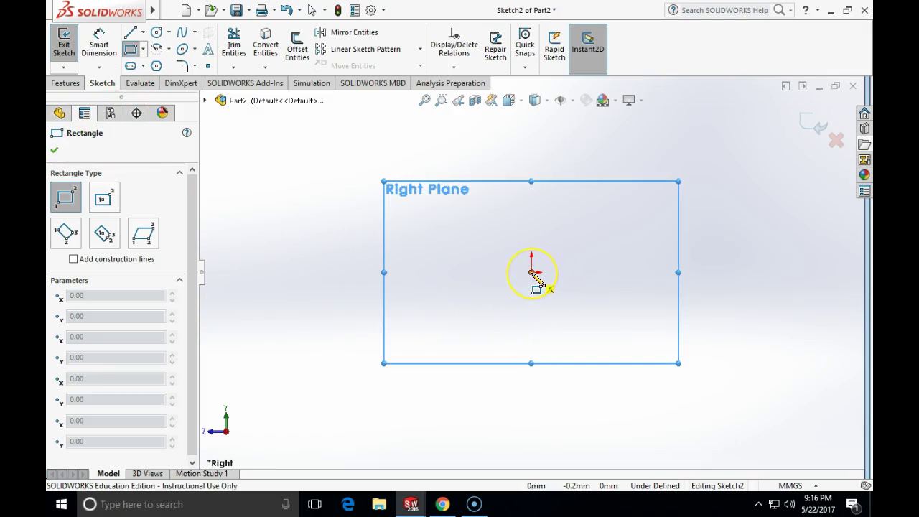
mouse_move(531, 272)
mouse_down()
mouse_move(591, 222)
mouse_move(585, 191)
mouse_move(654, 164)
mouse_up()
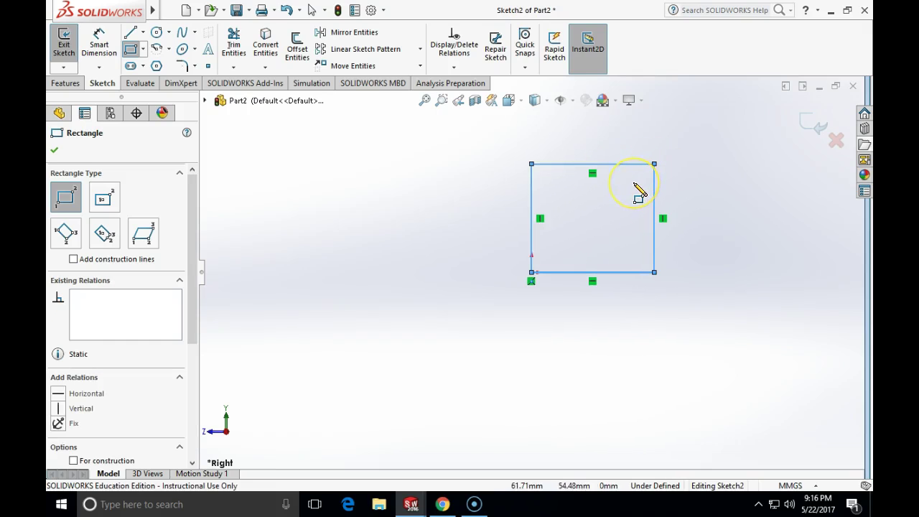
key(Escape)
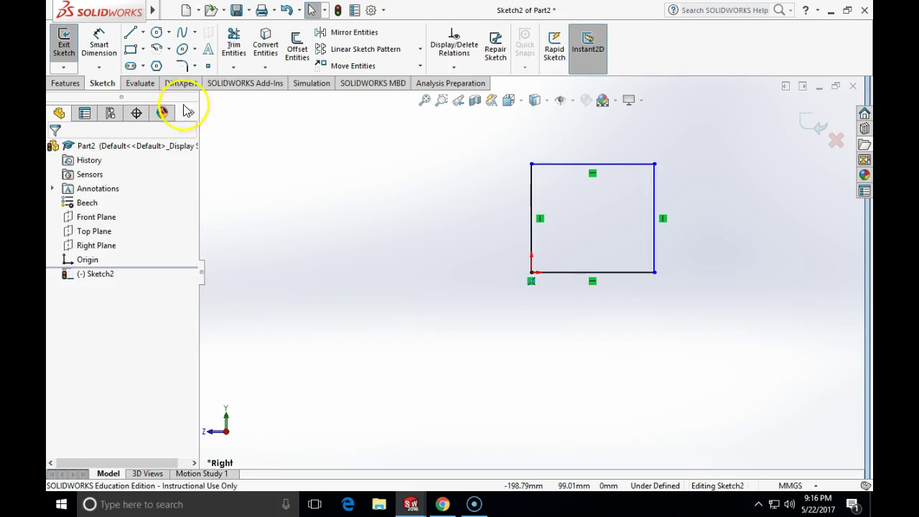
Step: Dimension the rectangle's width between its two vertical sides as 54 mm, placed below the rectangle
click(101, 53)
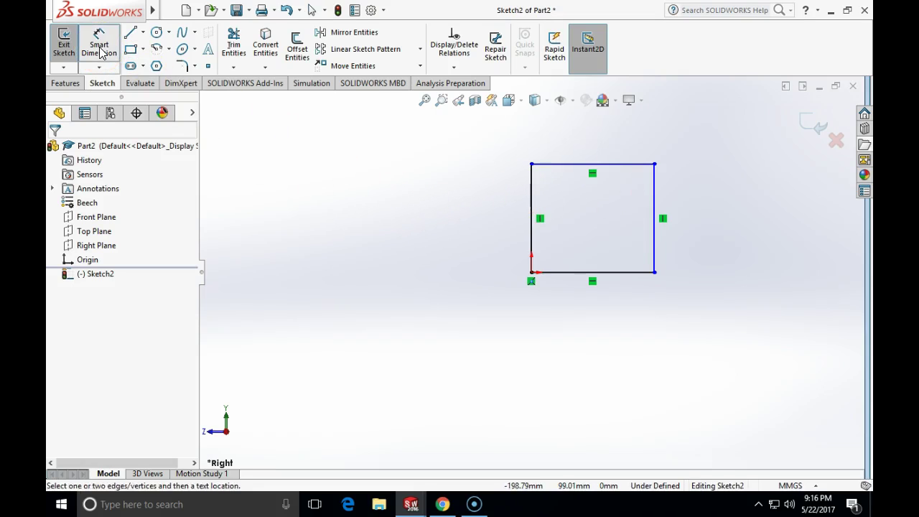
click(531, 205)
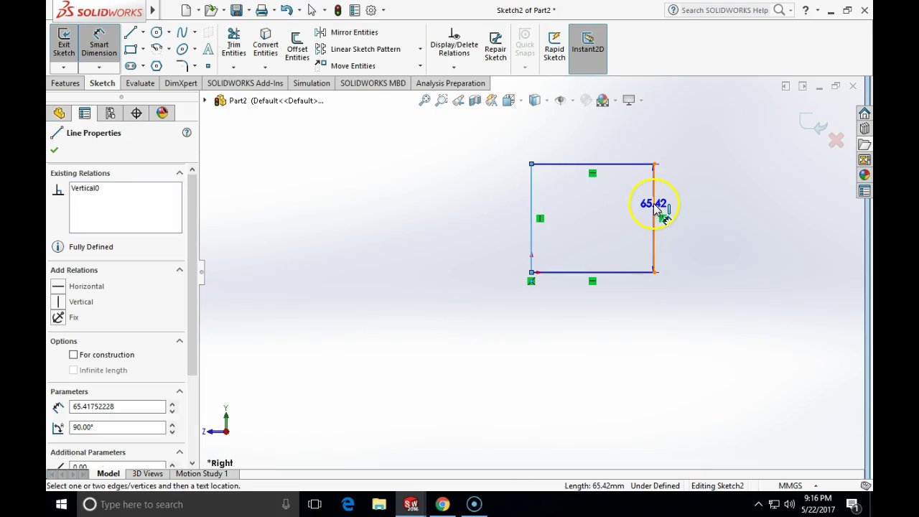
click(654, 209)
click(587, 349)
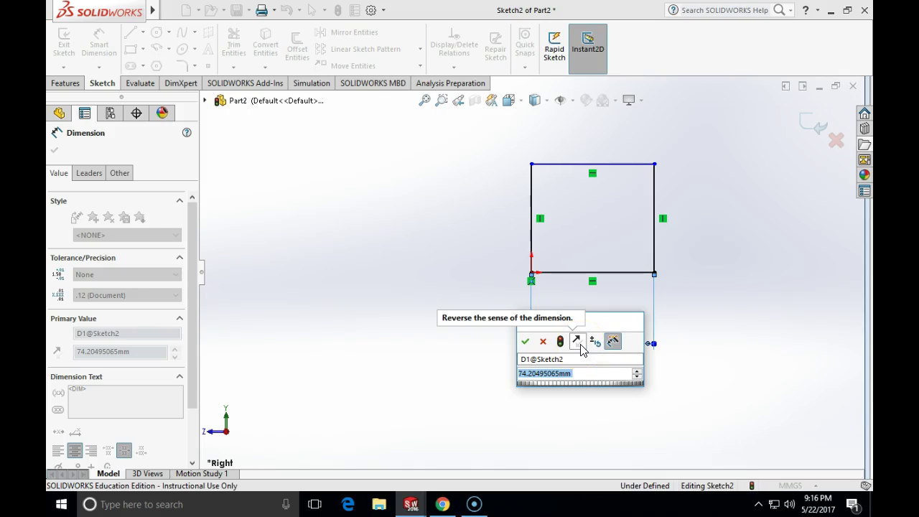
text(54)
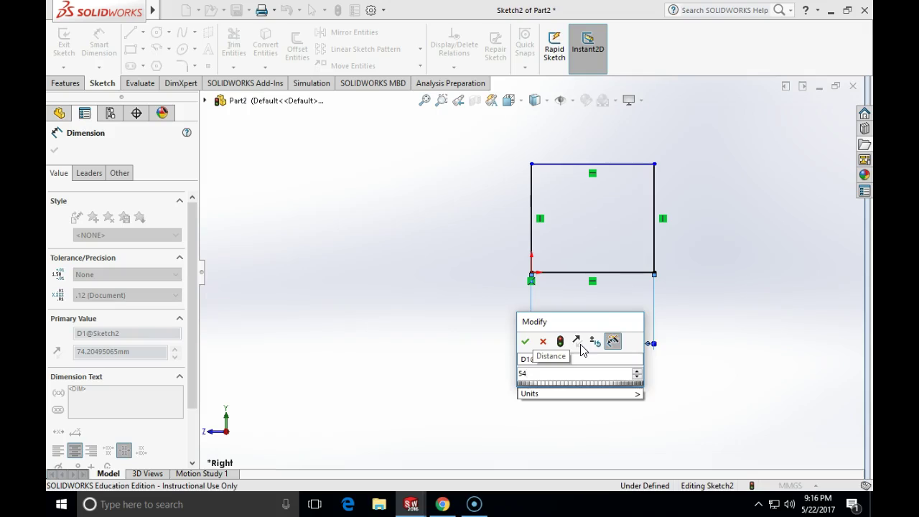
key(Return)
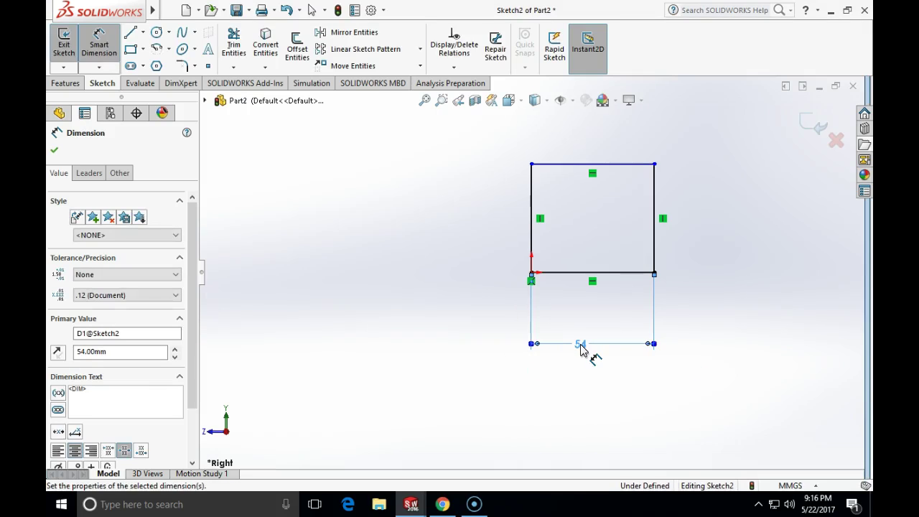
Step: Dimension the rectangle's height between its two horizontal sides as 70 mm, placed to the right of it
click(637, 165)
click(631, 271)
click(702, 225)
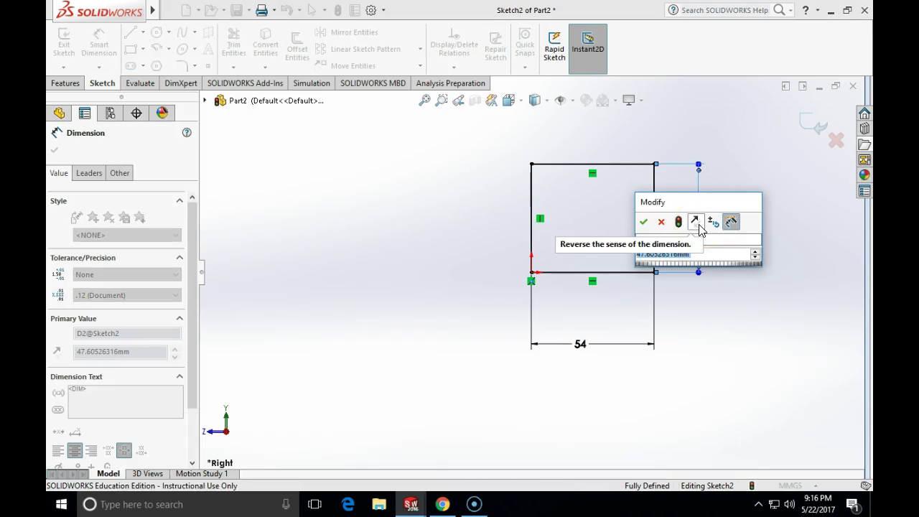
text(50)
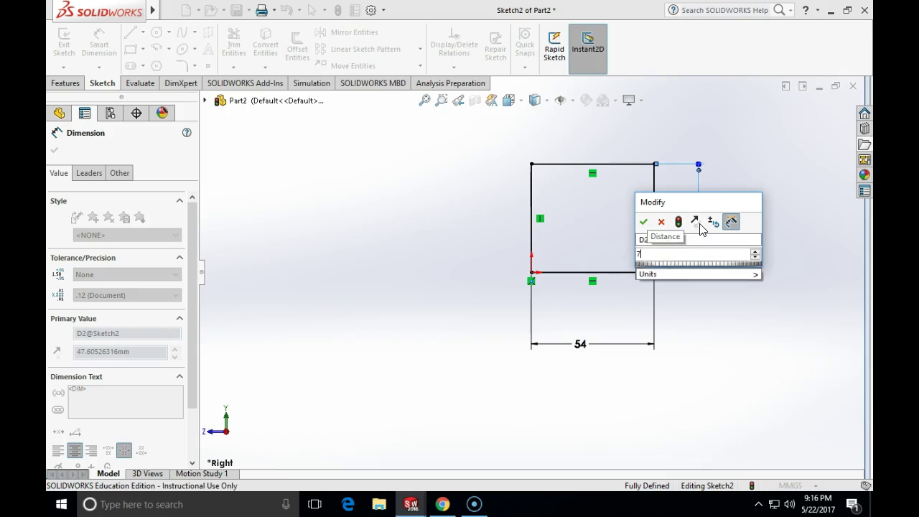
key(Return)
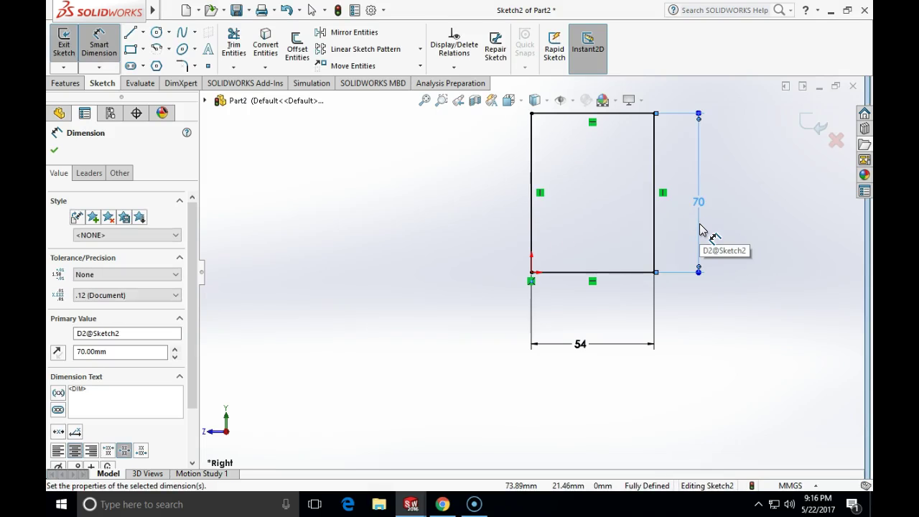
click(729, 362)
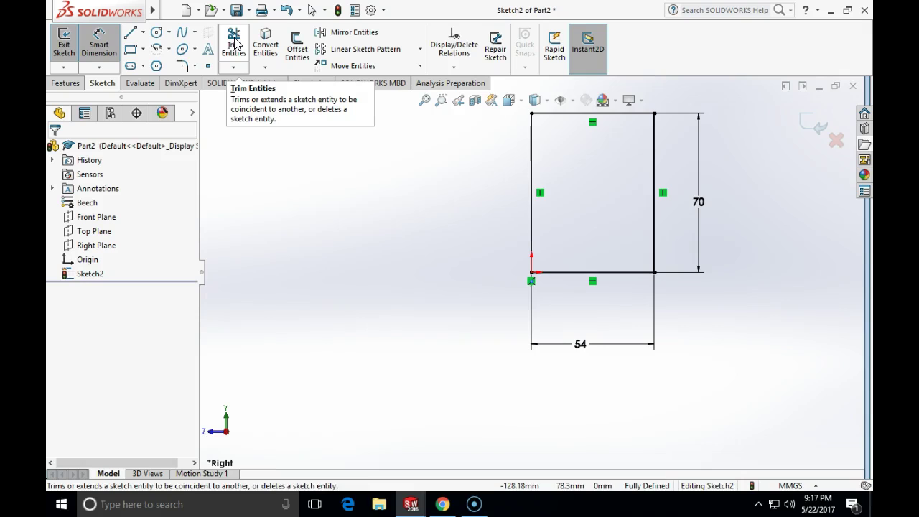
Step: Sketch a full-height rectangle about 16.5 mm wide inside the outline, from its lower-right corner to its top edge
click(133, 52)
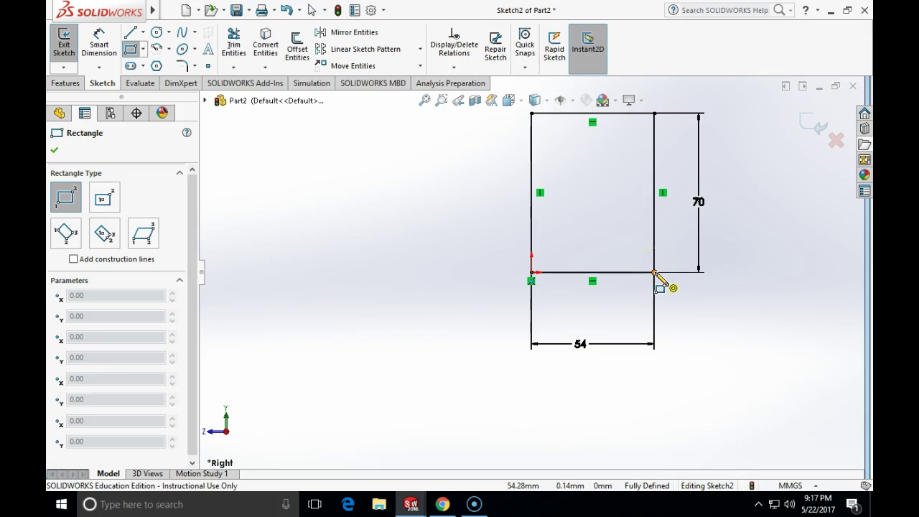
drag(654, 273, 617, 115)
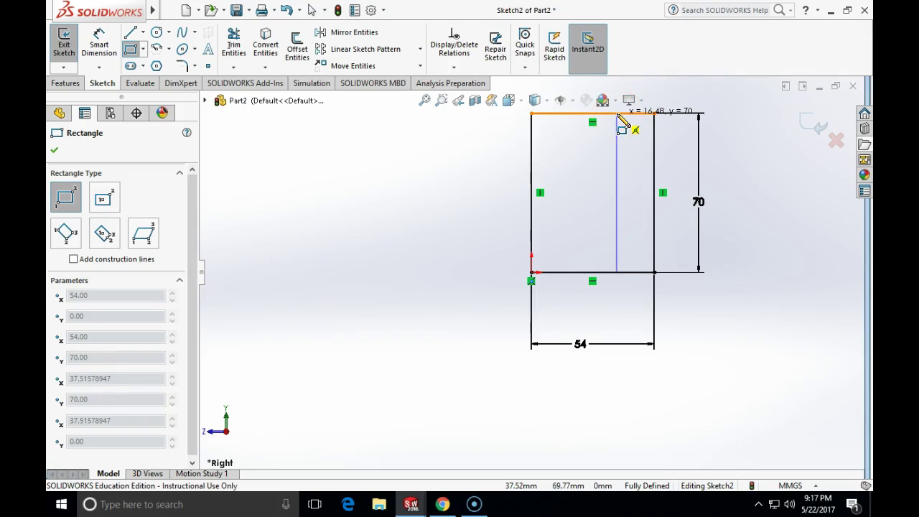
drag(617, 115, 617, 114)
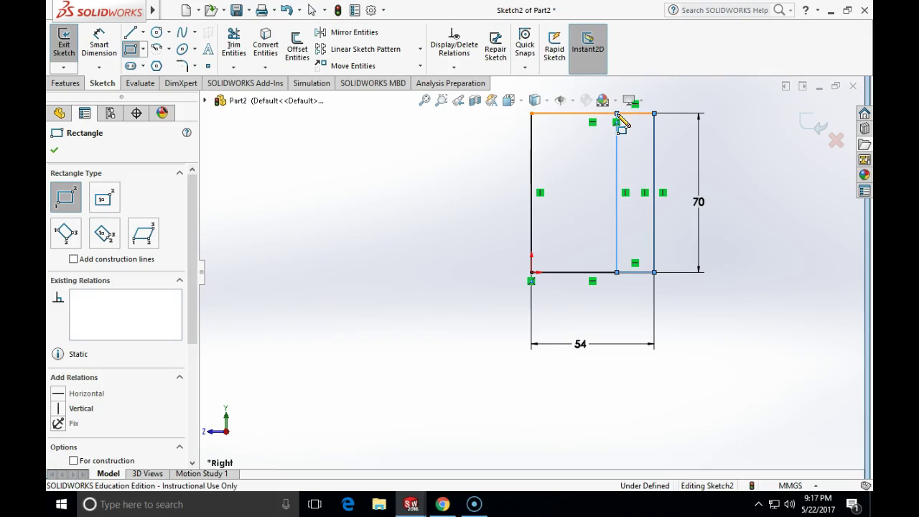
key(Escape)
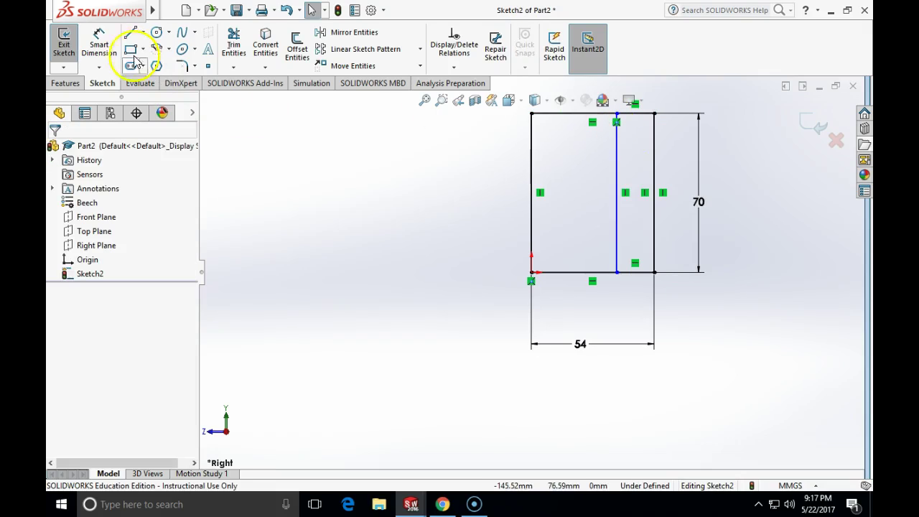
Step: Dimension the width of the inner rectangle along the outline's right side as 4 mm
click(99, 45)
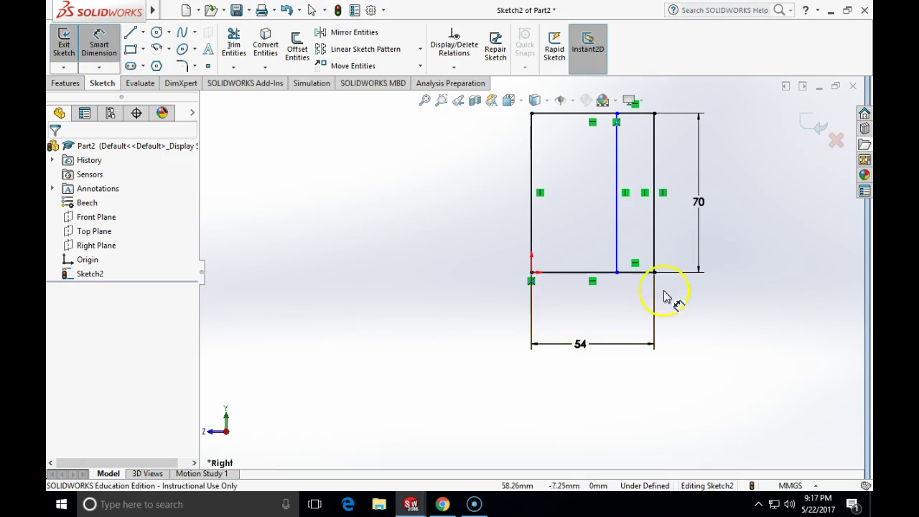
click(617, 216)
click(653, 219)
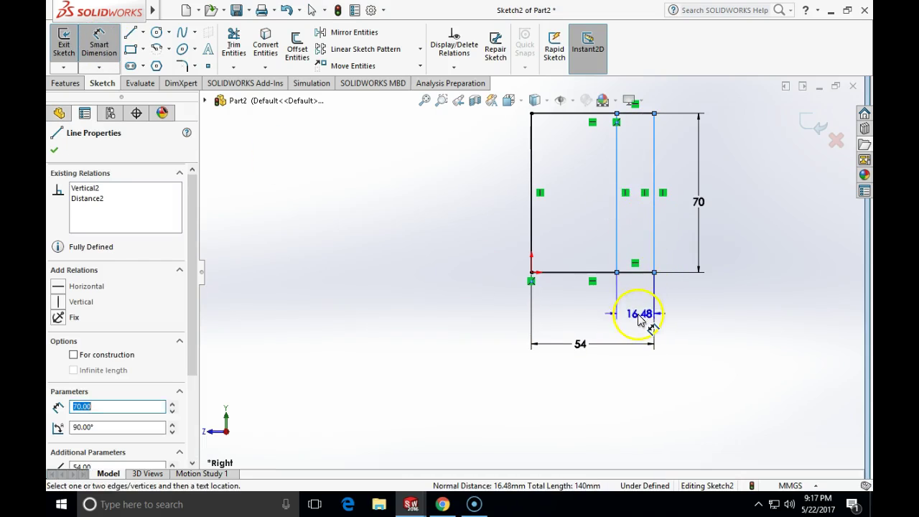
click(639, 320)
text(4)
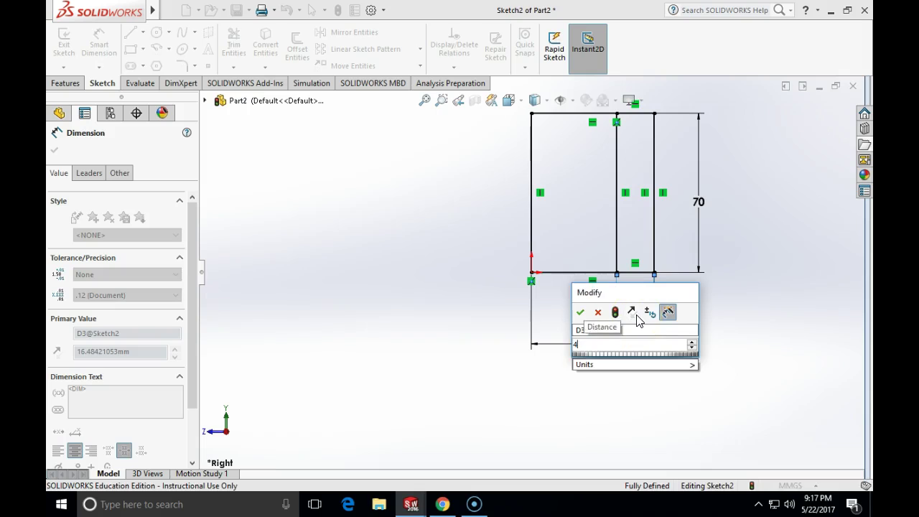
key(Return)
click(743, 341)
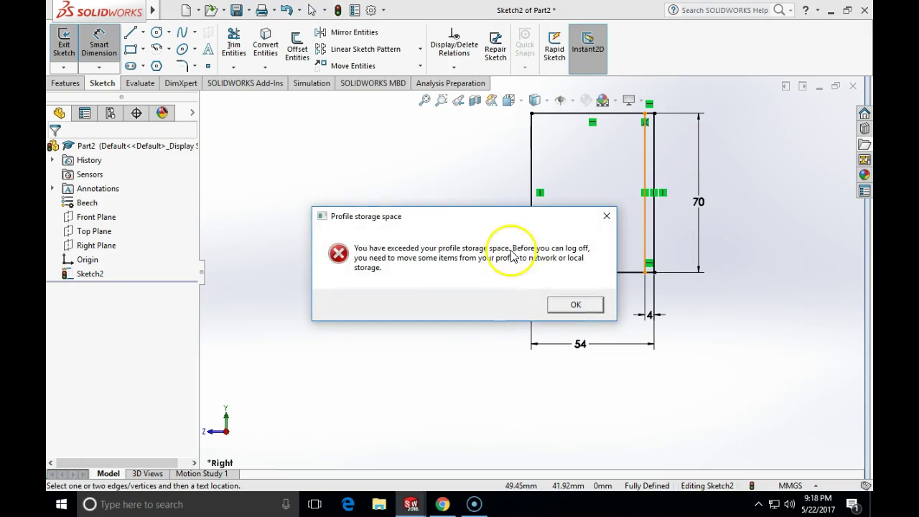
Step: Dismiss the profile storage message and sketch a rectangle about 14 mm tall across the 4 mm strip, near its upper end
click(564, 305)
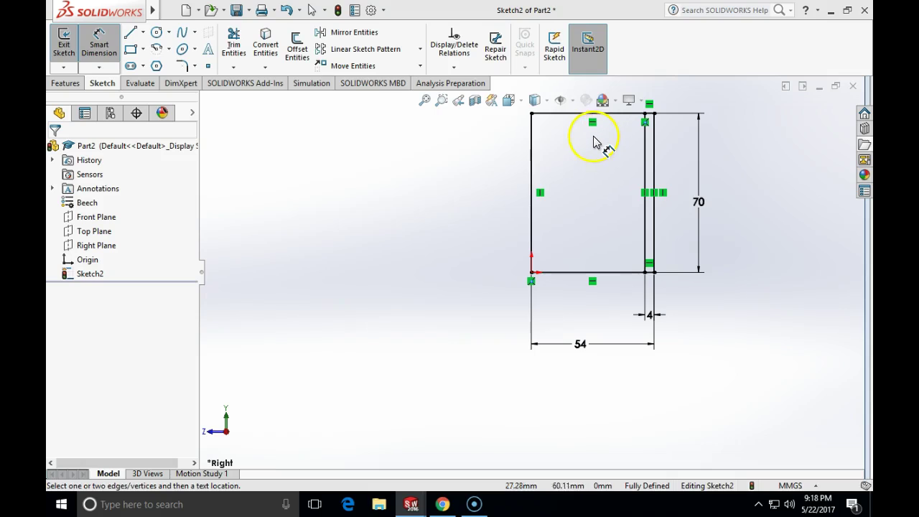
click(131, 50)
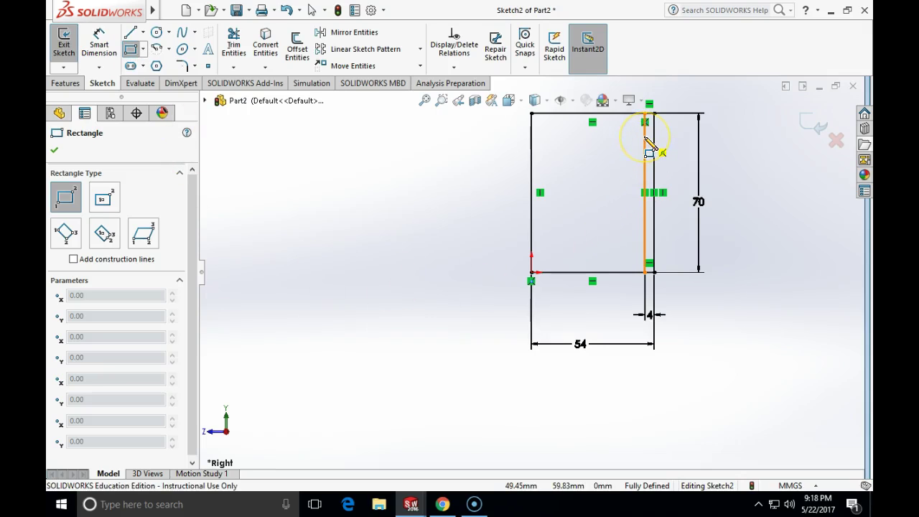
drag(644, 139, 654, 170)
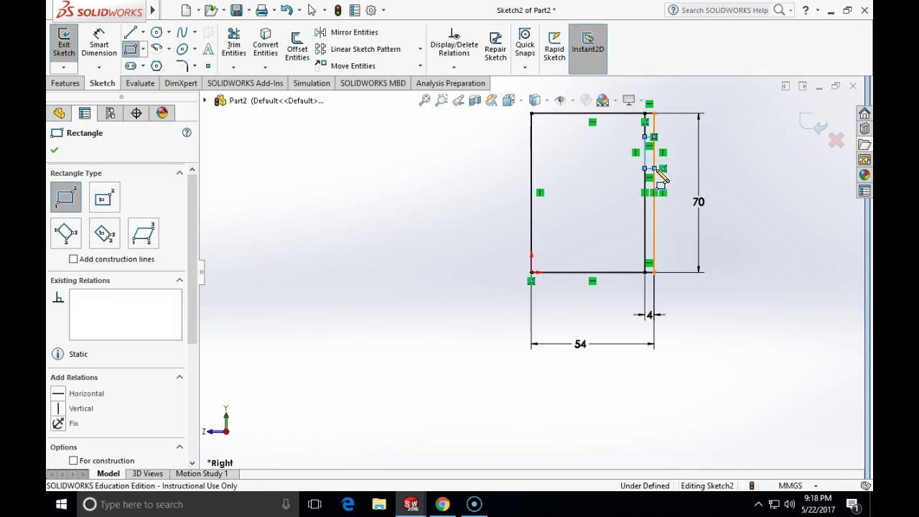
key(Escape)
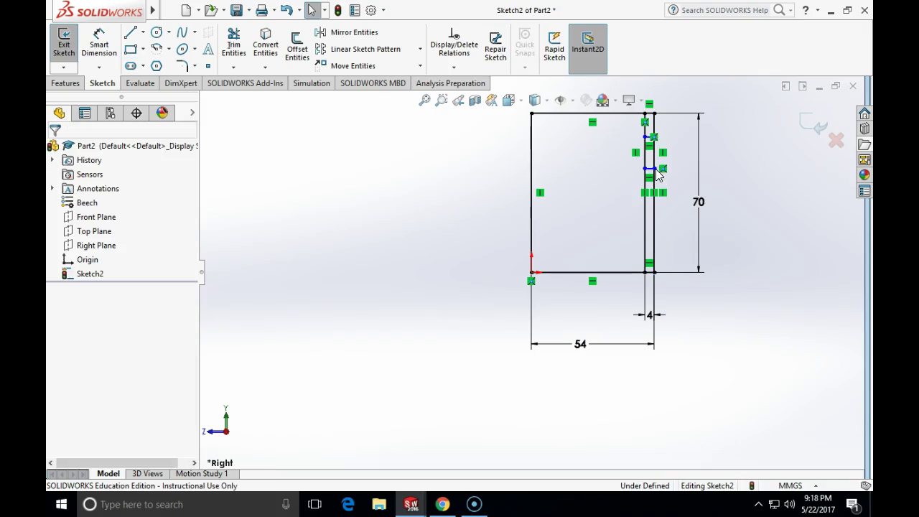
click(130, 48)
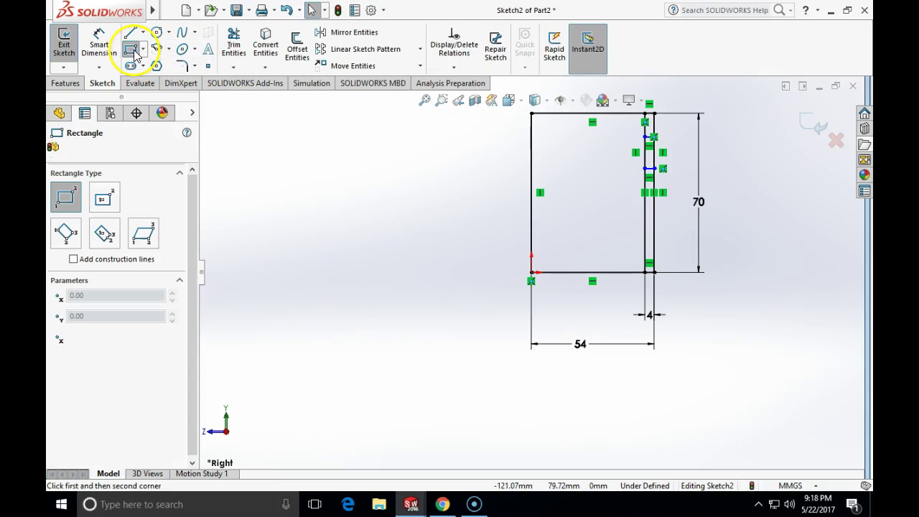
drag(646, 262, 650, 240)
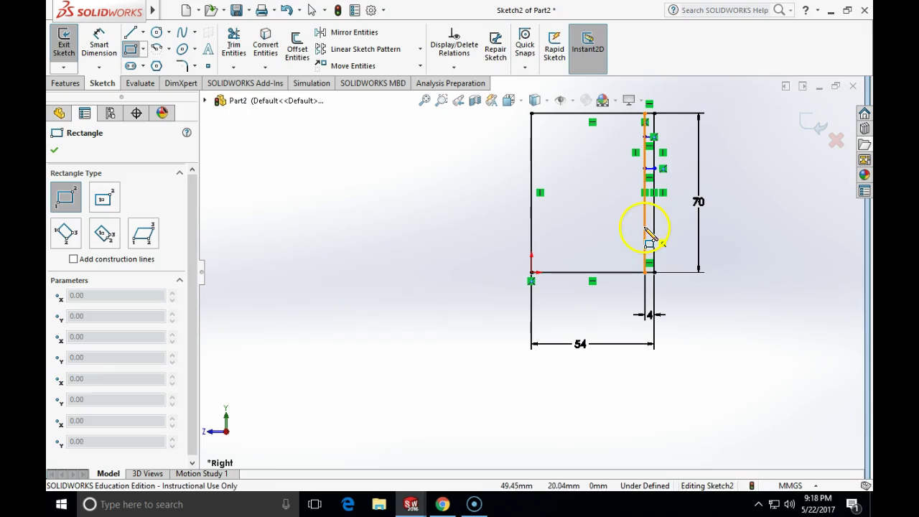
key(Escape)
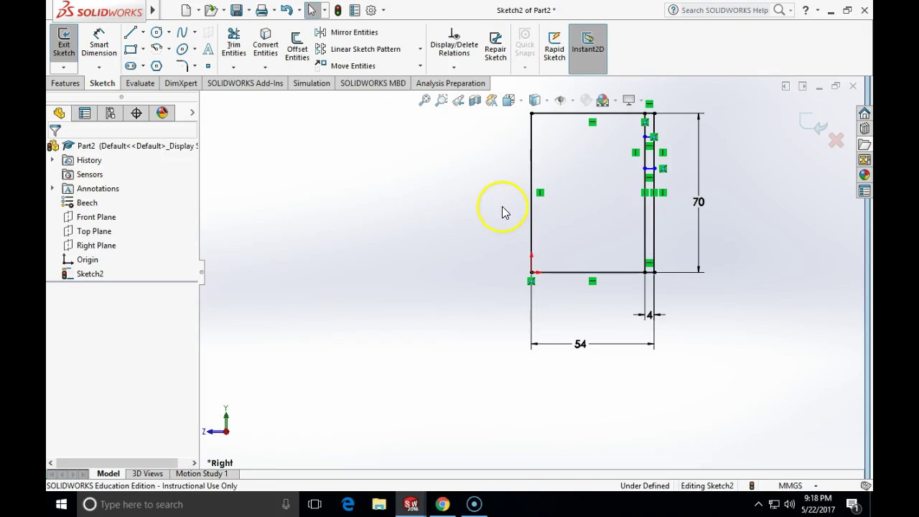
Step: Dimension the small rectangle's height between its two horizontal sides as 10 mm, placed to the right of the strip
click(100, 45)
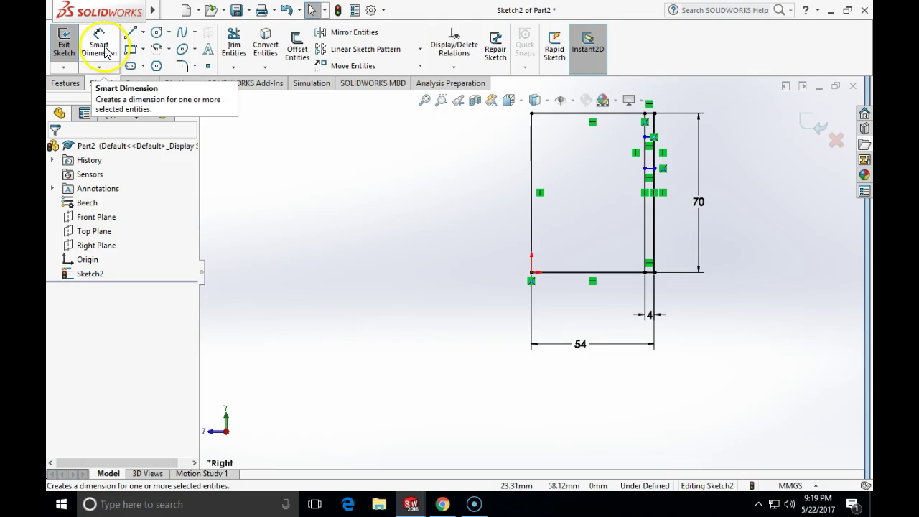
scroll(650, 152, down, 1)
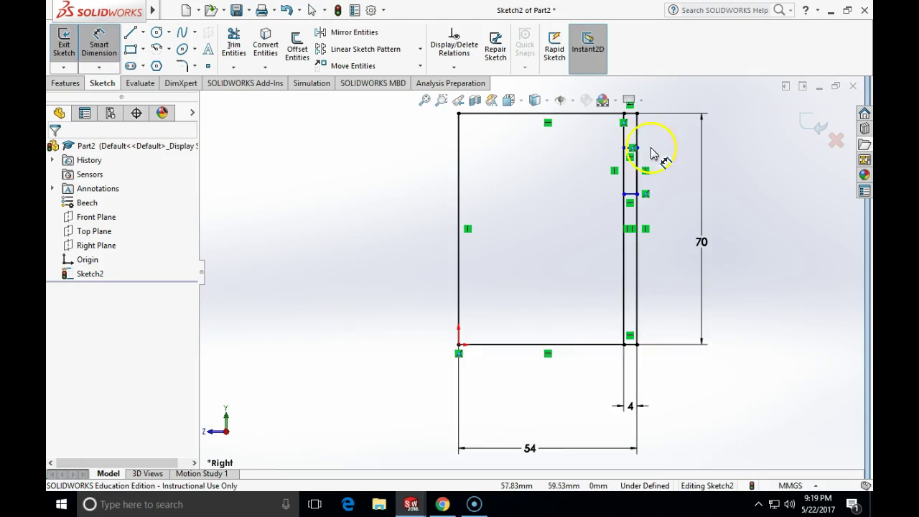
scroll(646, 173, down, 1)
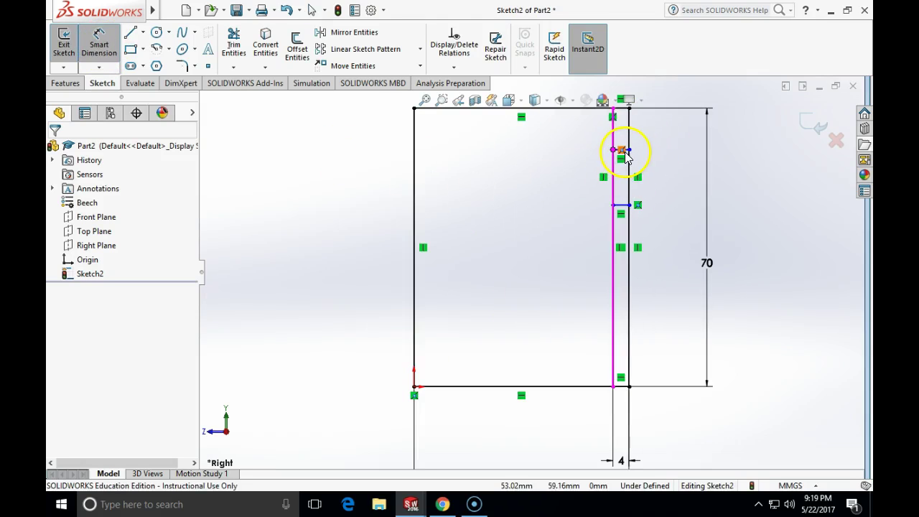
scroll(625, 154, down, 3)
click(599, 198)
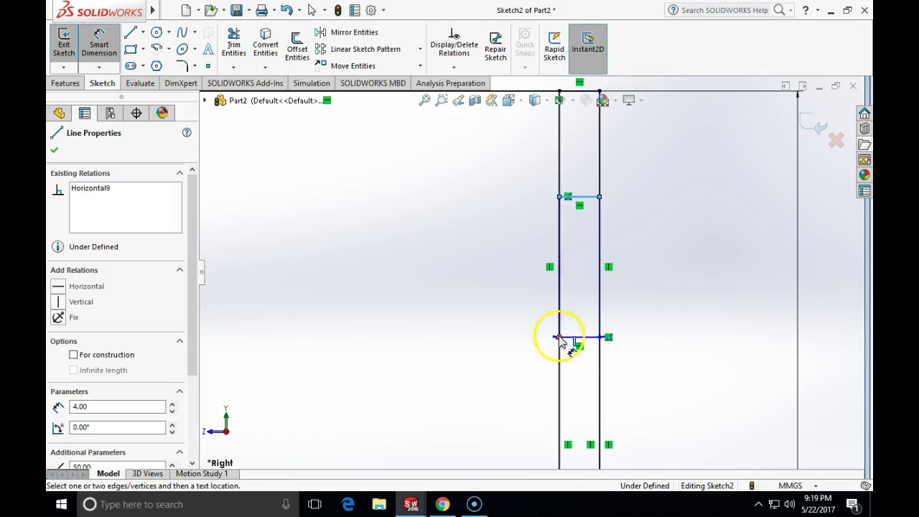
click(575, 338)
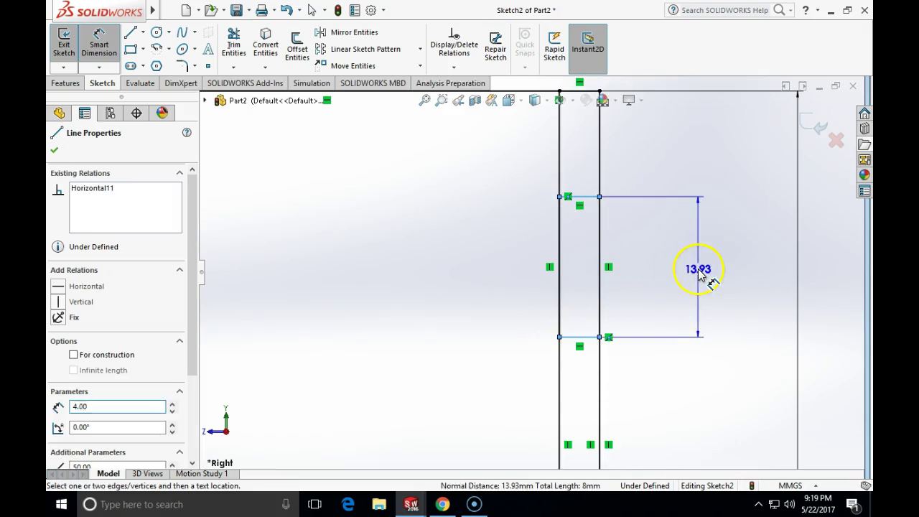
click(698, 276)
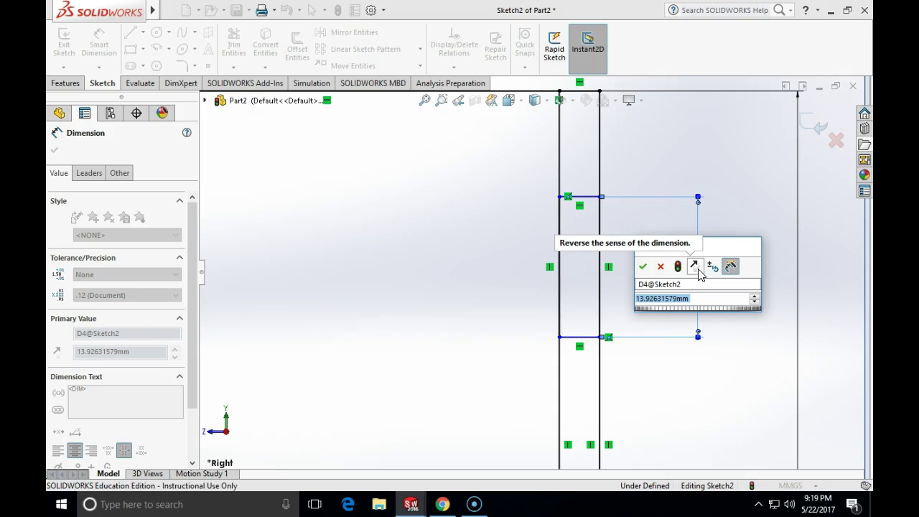
text(10)
key(Return)
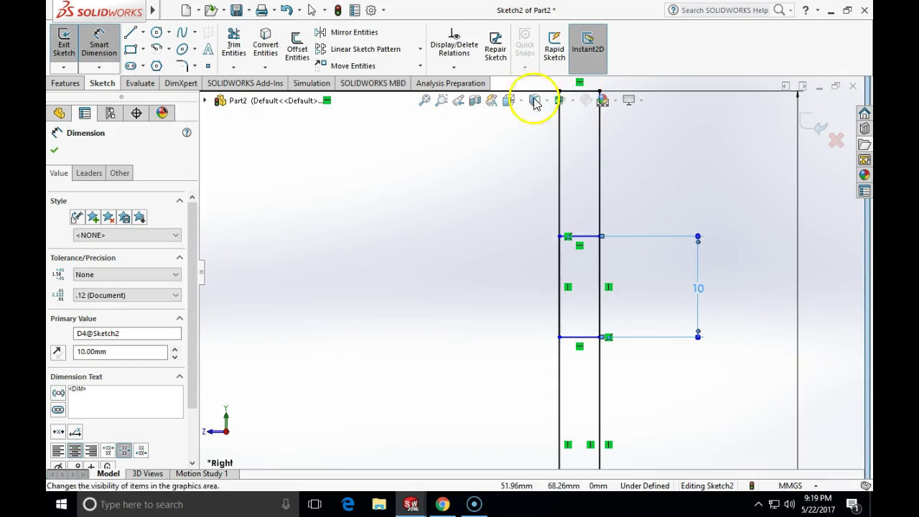
click(53, 145)
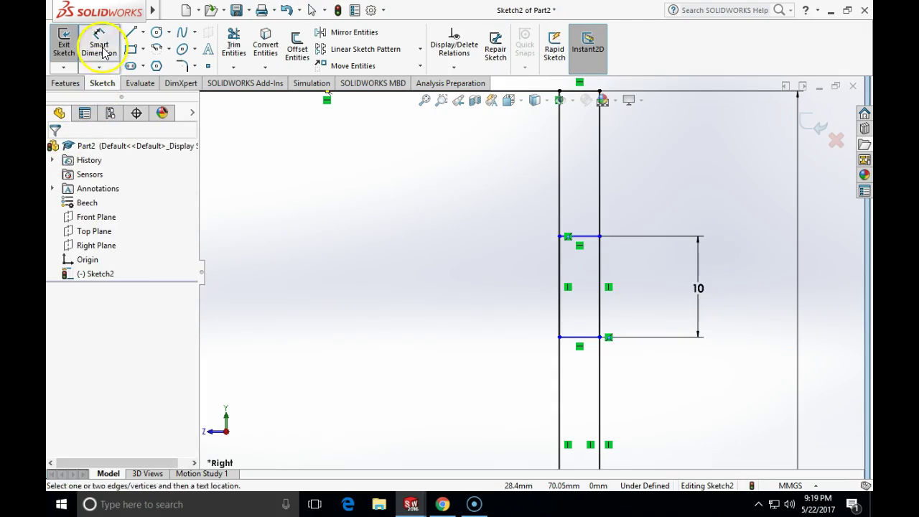
Step: Dimension the distance from the outline's top edge to the small rectangle's upper side as 10 mm
mouse_move(596, 97)
mouse_down()
mouse_move(585, 240)
mouse_move(751, 215)
mouse_up()
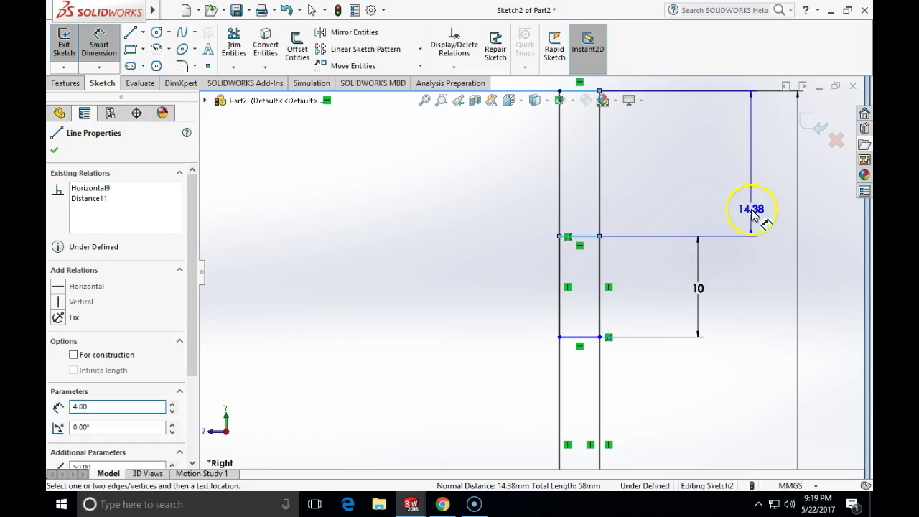
click(751, 216)
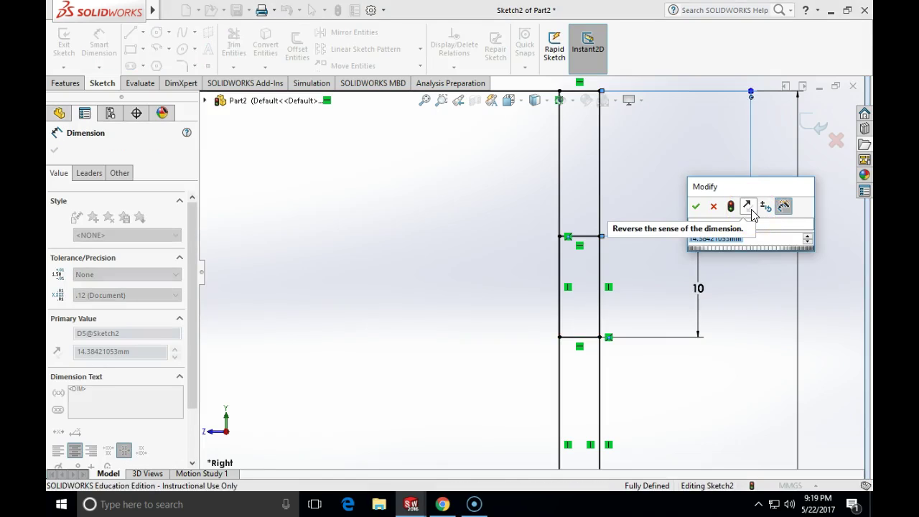
text(10)
key(Return)
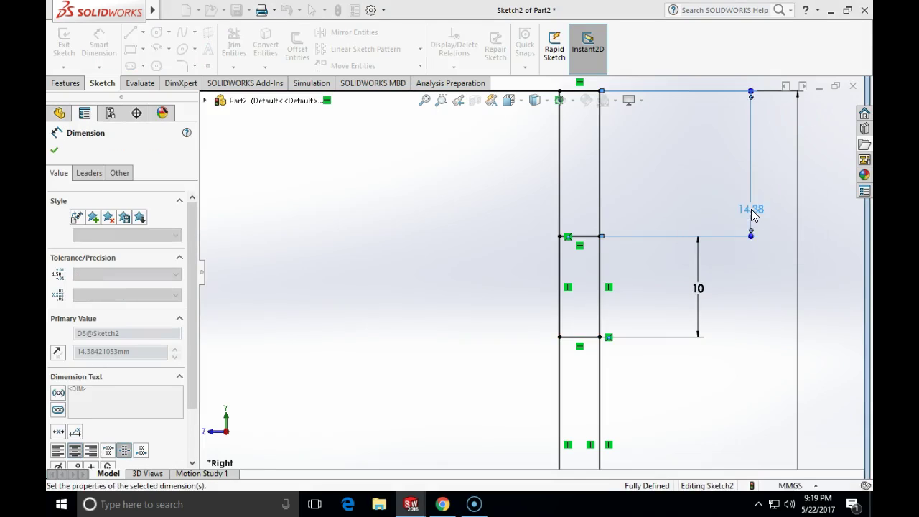
scroll(679, 269, up, 5)
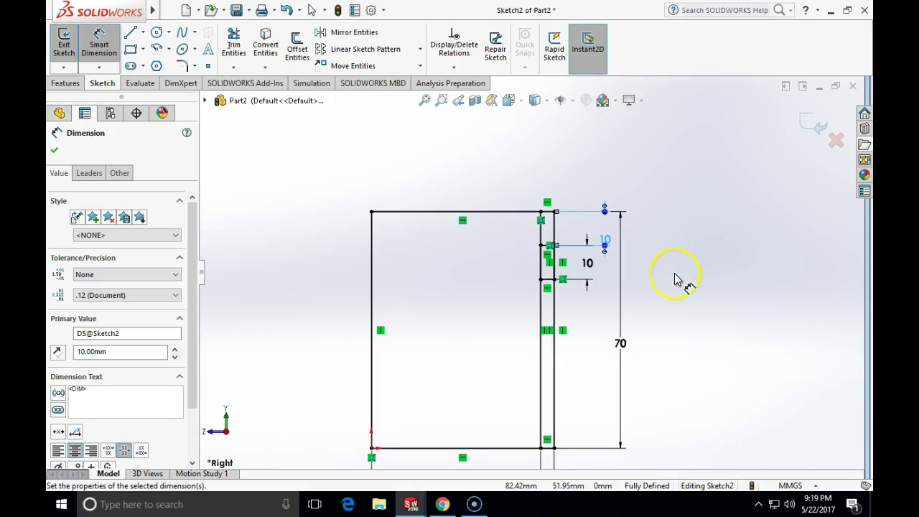
scroll(547, 335, up, 4)
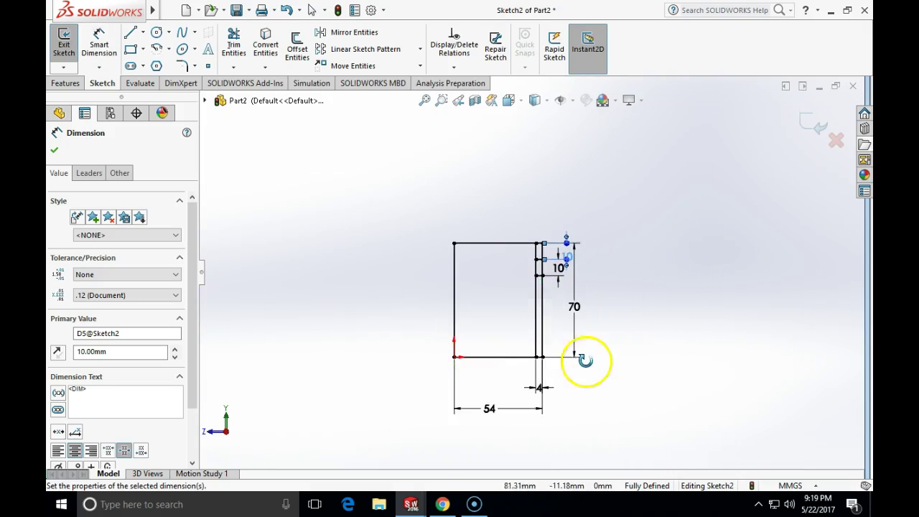
click(514, 99)
click(580, 178)
click(53, 149)
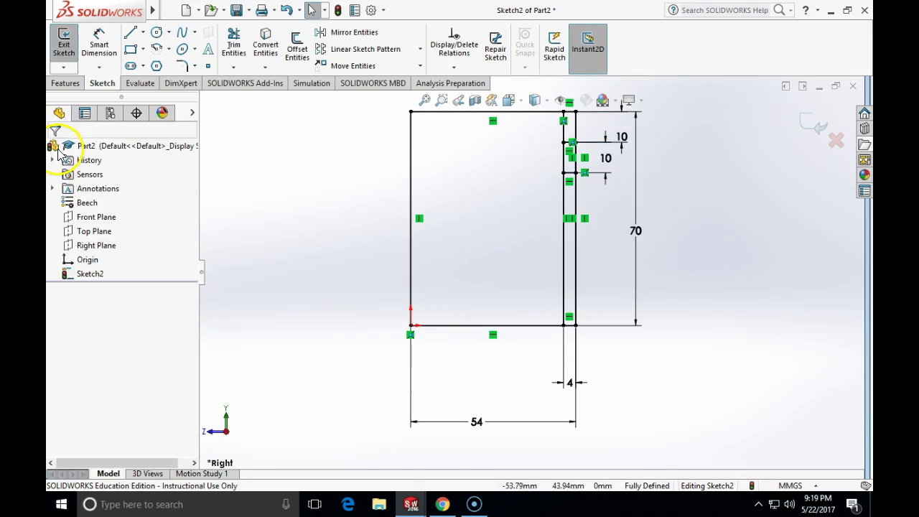
Step: Draw a horizontal centerline from the midpoint of the outline's left side to the midpoint of the strip's left side
click(569, 326)
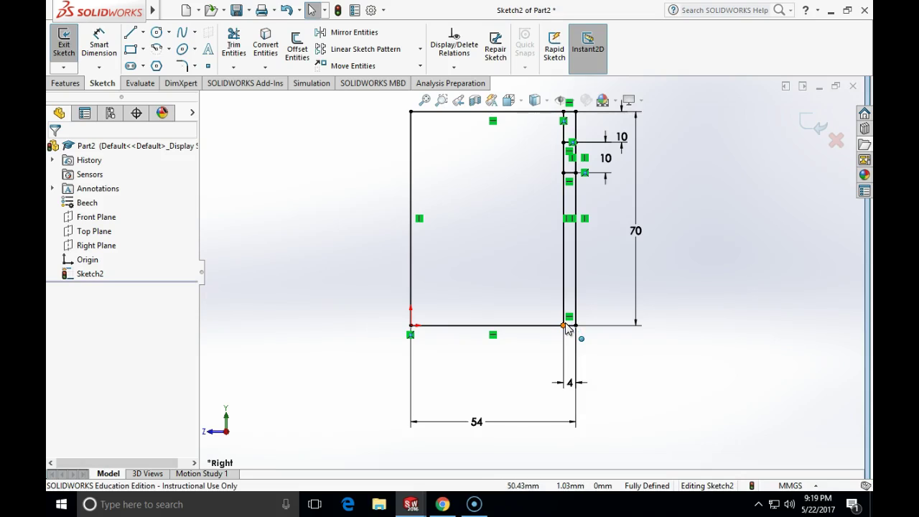
click(143, 33)
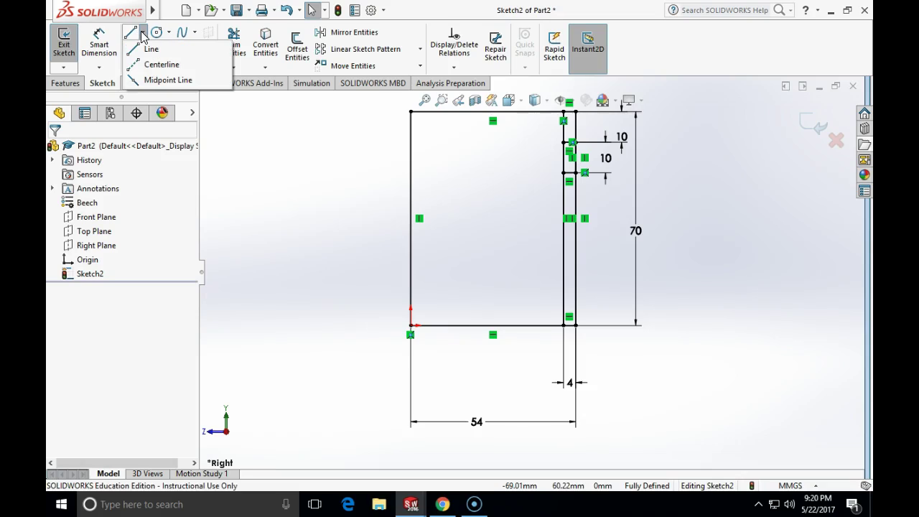
click(160, 64)
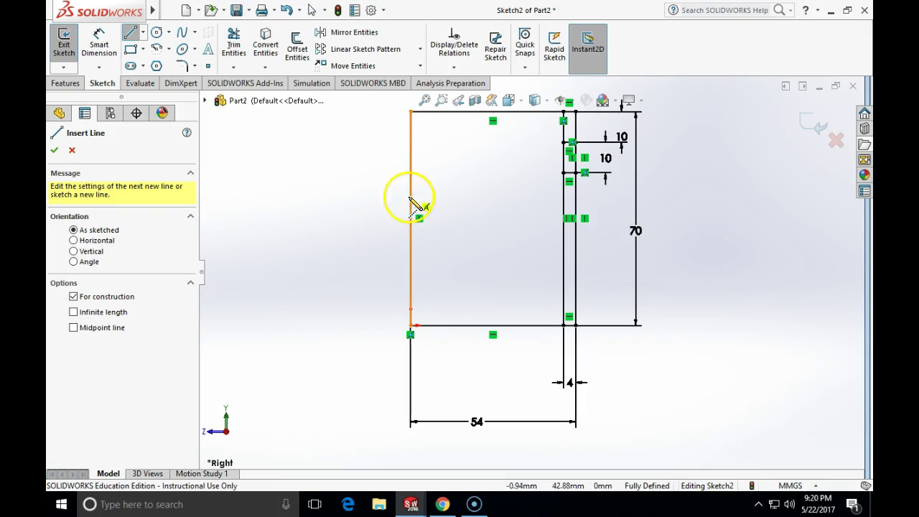
mouse_move(410, 219)
mouse_down()
mouse_move(422, 239)
mouse_move(520, 262)
mouse_move(546, 227)
mouse_move(564, 225)
mouse_up()
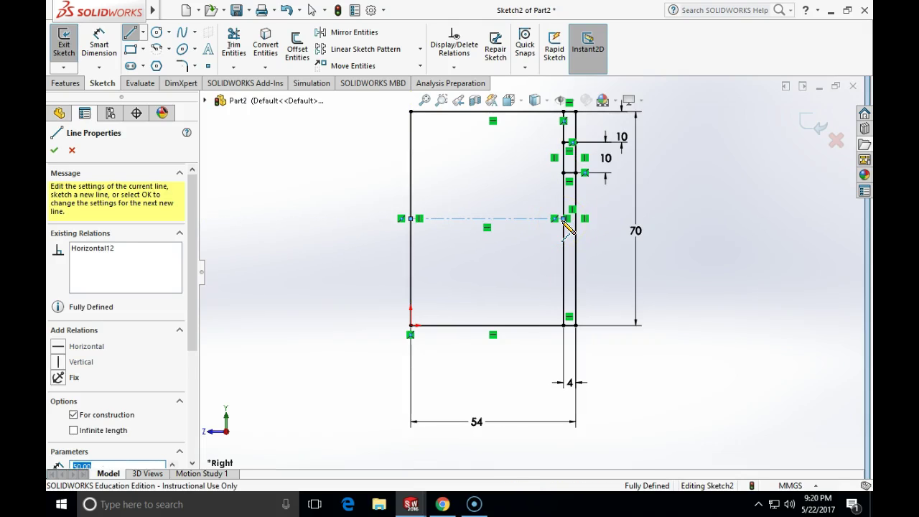
key(Escape)
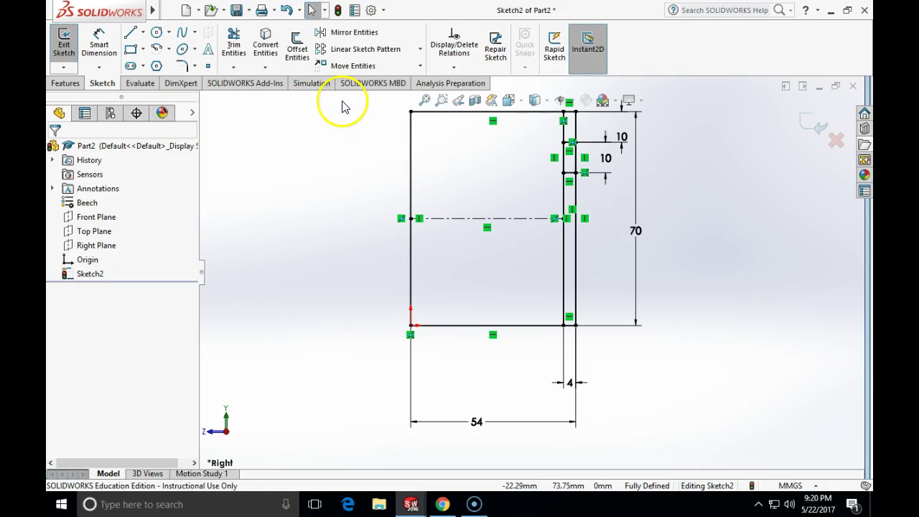
Step: Mirror the small rectangle's two horizontal sides about the horizontal centerline, keeping the original lines
click(332, 41)
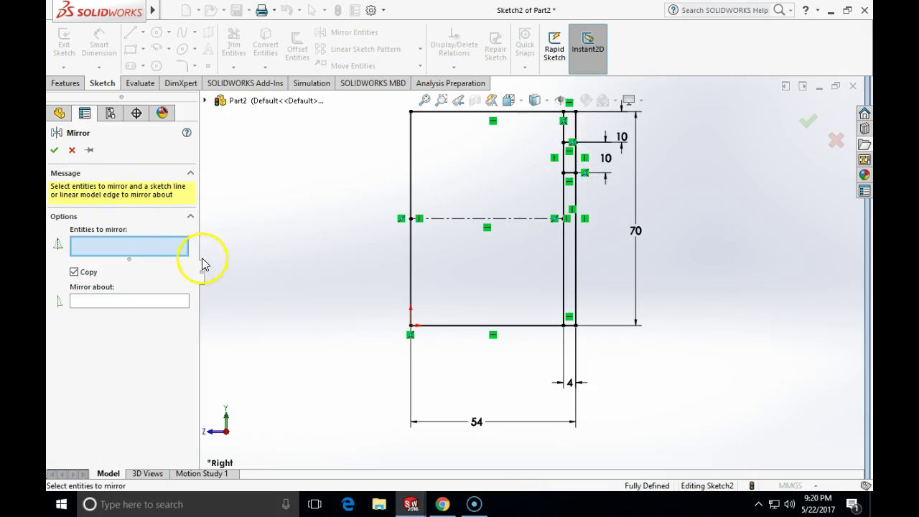
key(f)
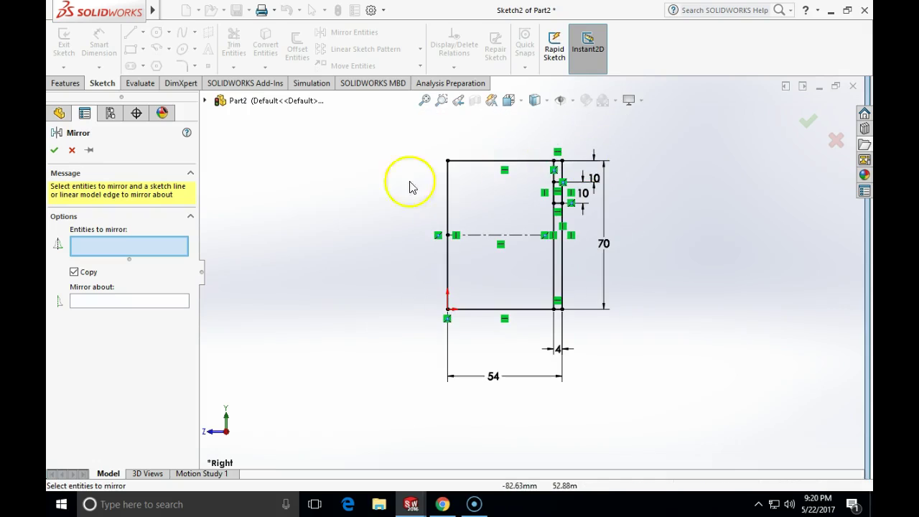
click(75, 273)
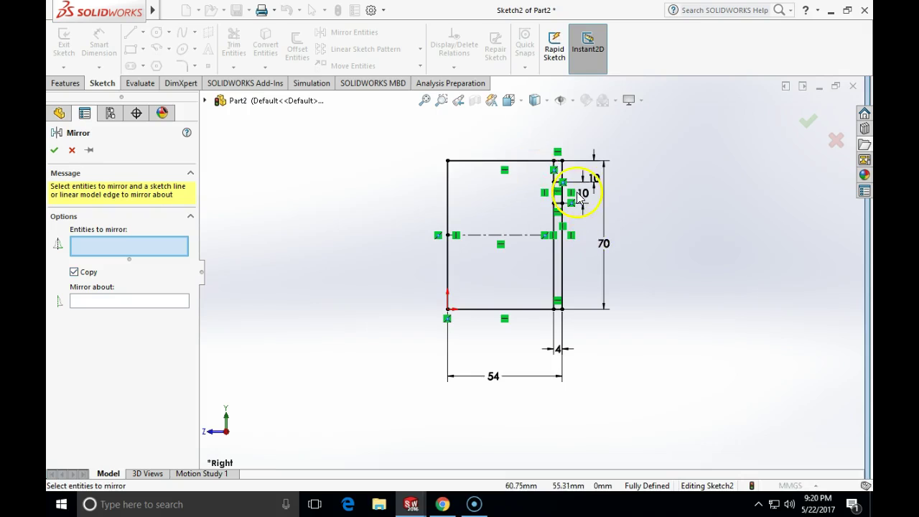
scroll(579, 203, down, 6)
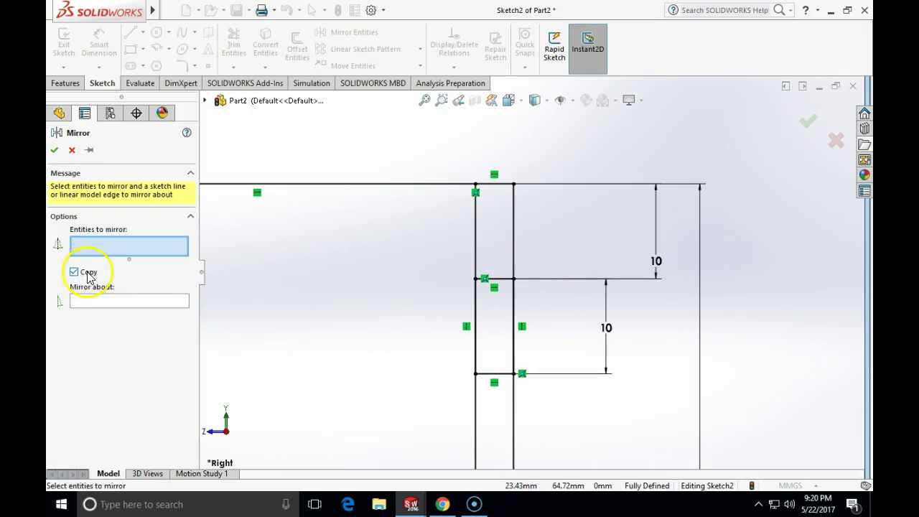
click(503, 279)
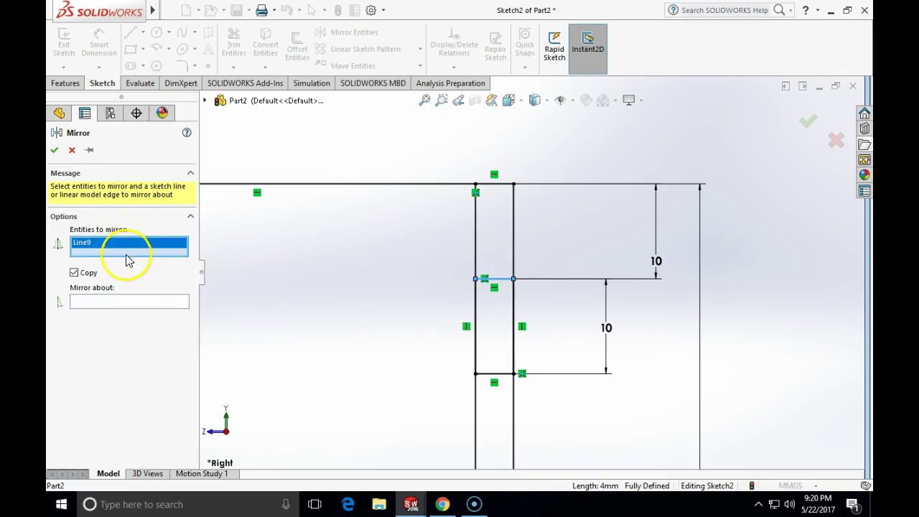
click(499, 373)
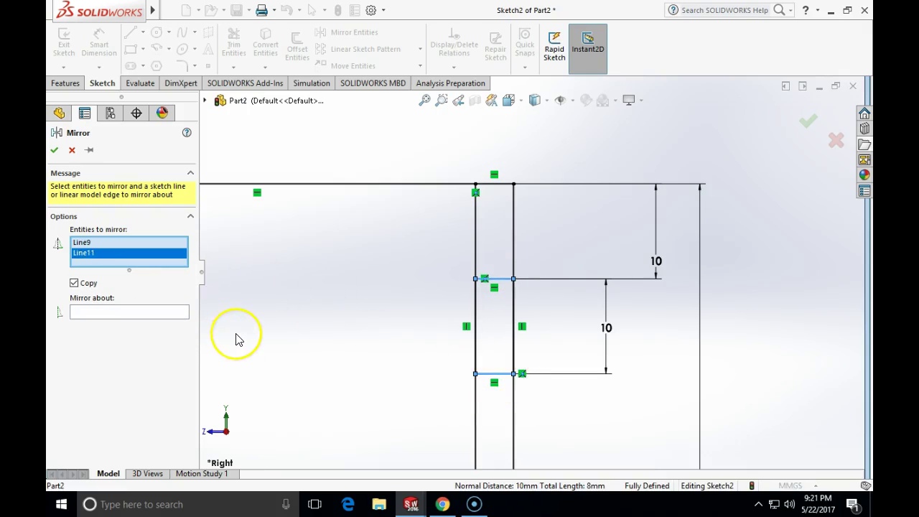
scroll(237, 338, up, 5)
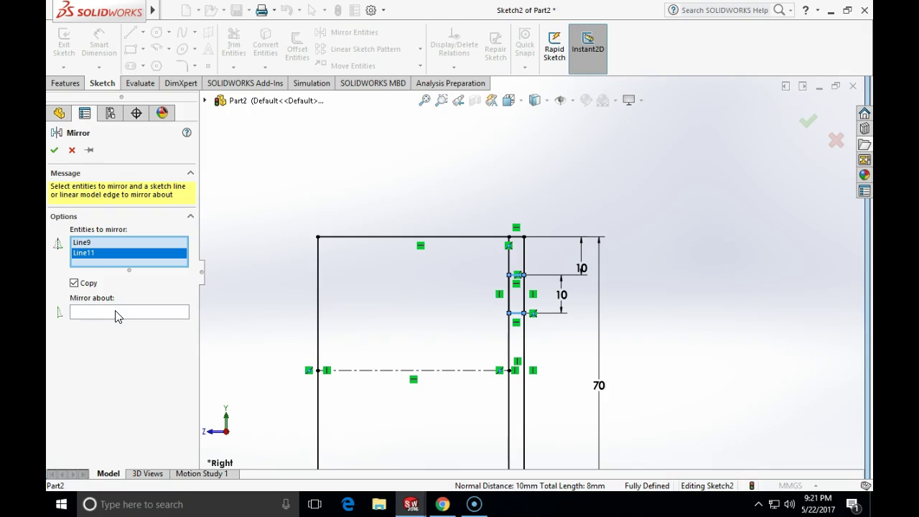
click(117, 313)
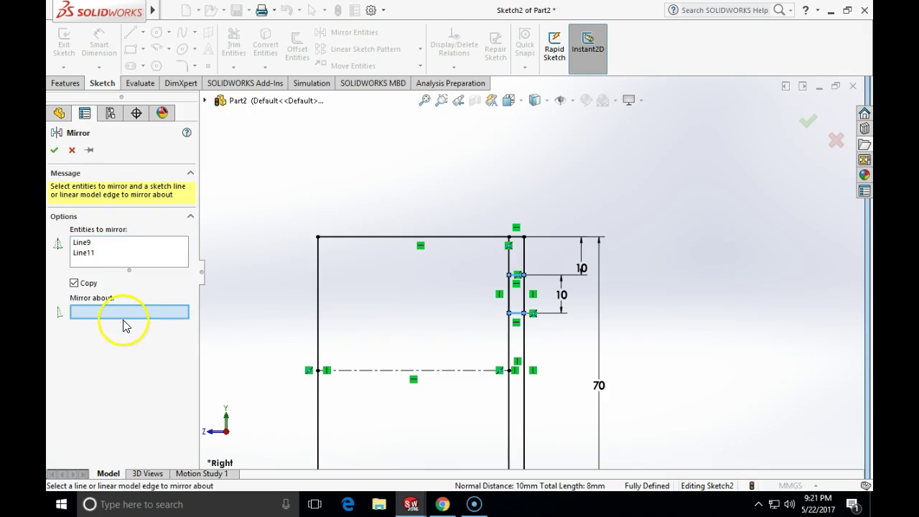
click(391, 371)
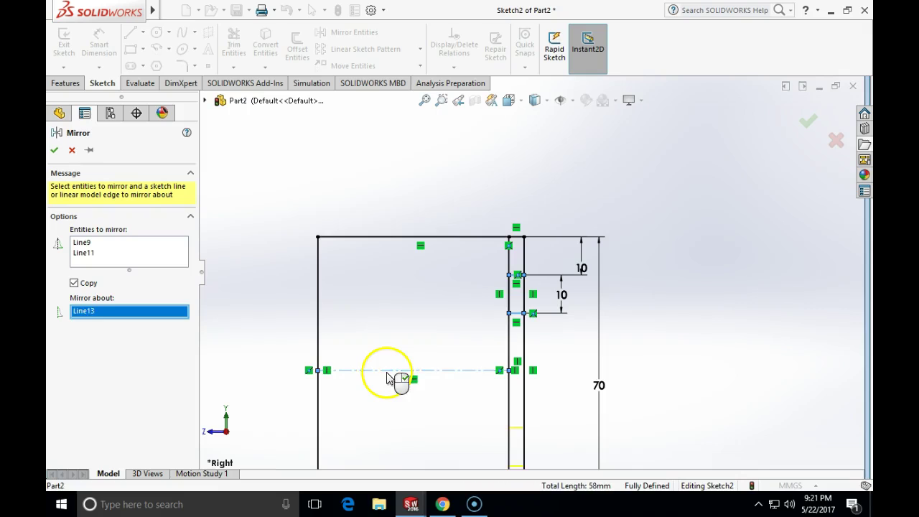
scroll(436, 394, up, 2)
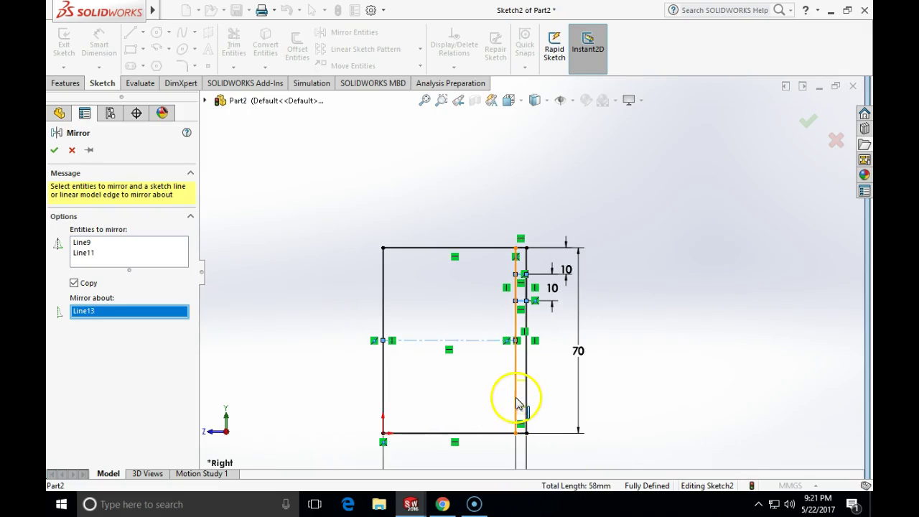
scroll(520, 395, up, 2)
scroll(540, 379, down, 3)
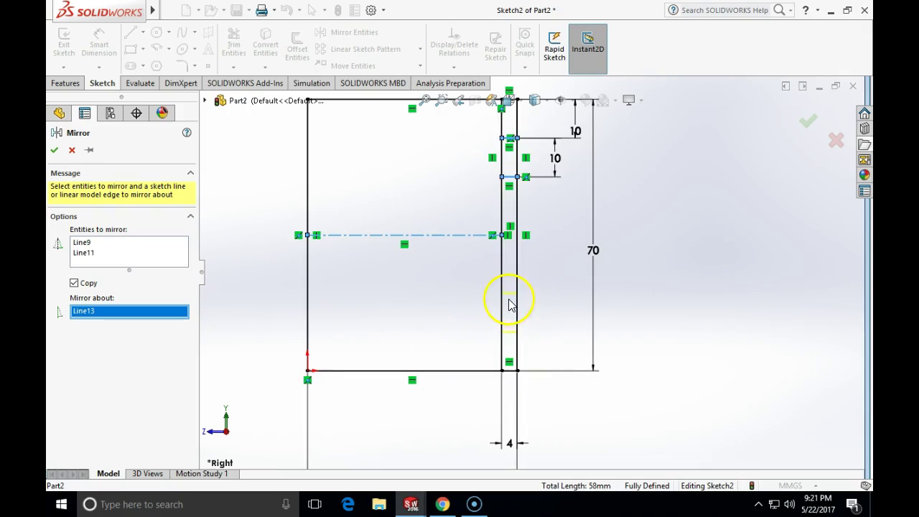
click(56, 154)
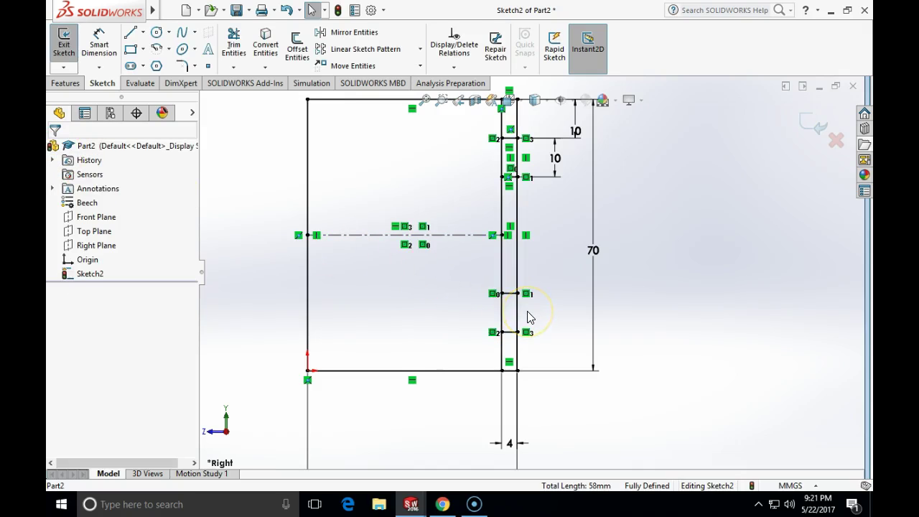
Step: Finish the sketch and start an Extruded Boss/Base from it with a blind depth of 4 mm
scroll(538, 194, up, 1)
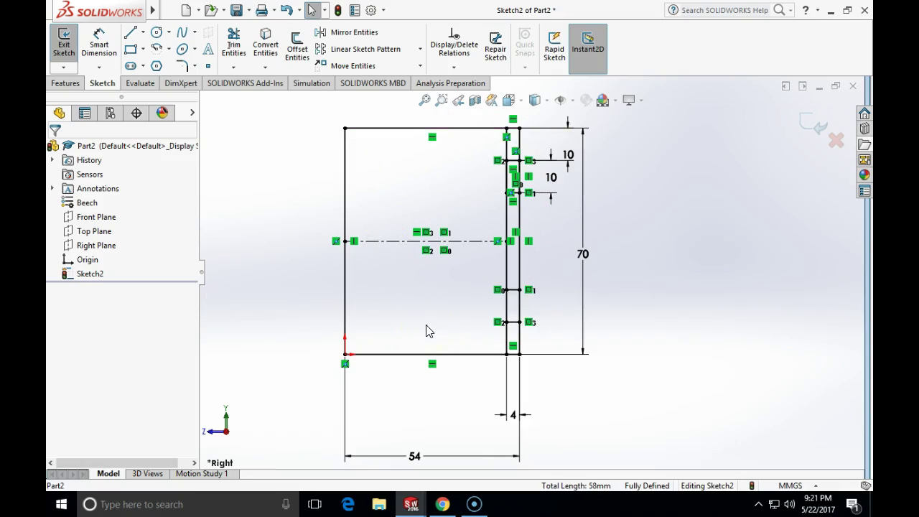
click(809, 123)
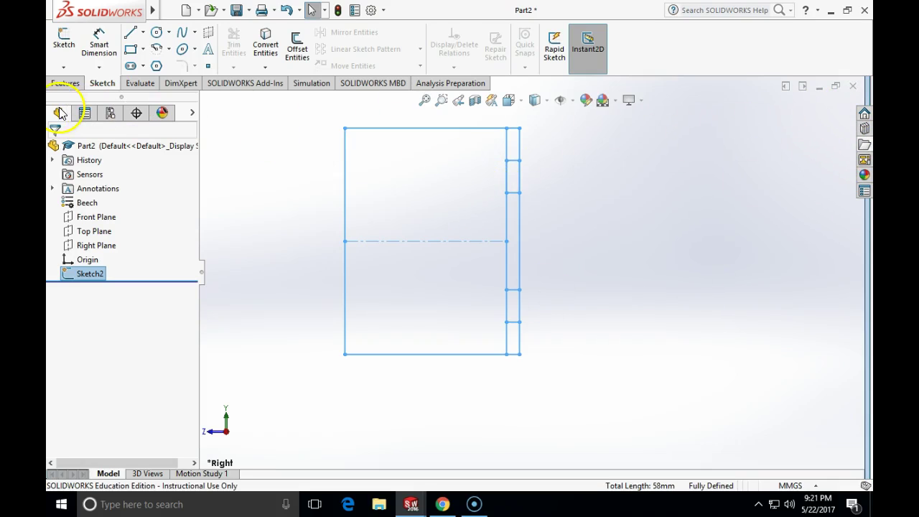
click(74, 84)
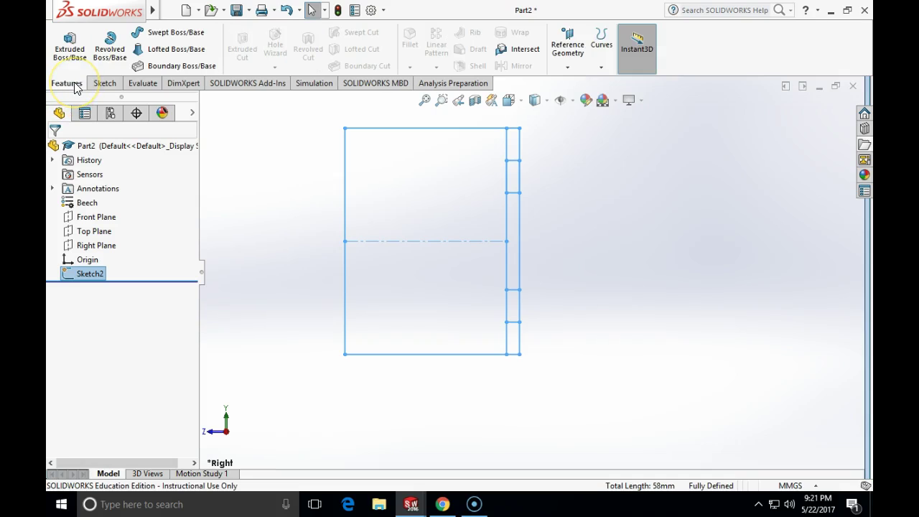
click(72, 56)
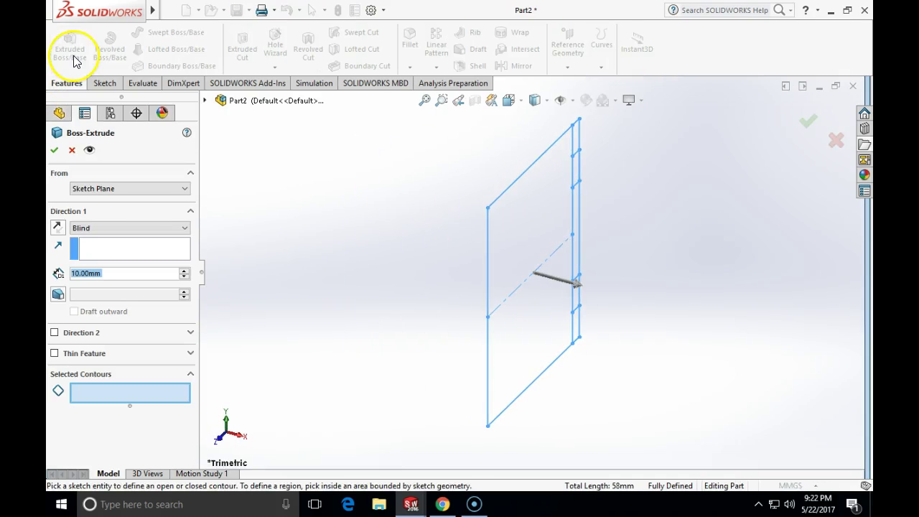
click(119, 273)
key(BackSpace)
key(BackSpace)
key(BackSpace)
key(BackSpace)
key(BackSpace)
key(BackSpace)
text(4)
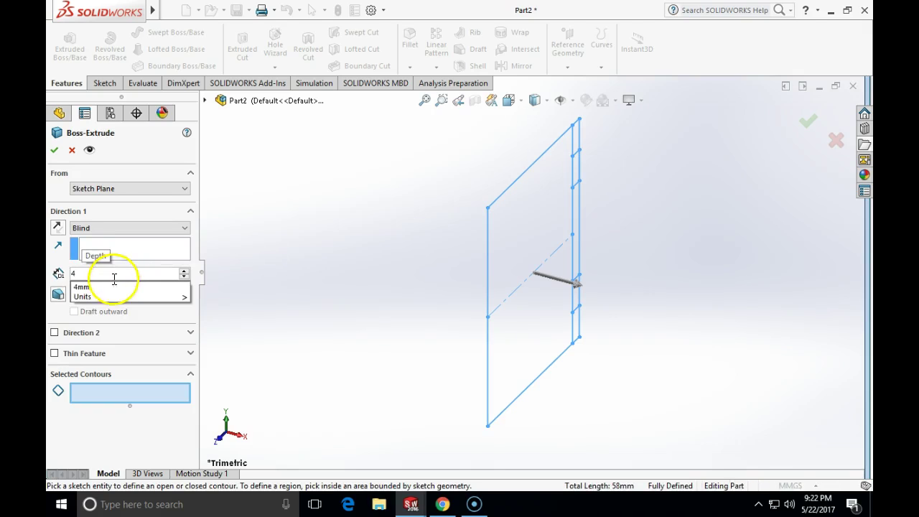
click(108, 287)
Step: Limit the extrusion to the two large regions beside the centerline and the two 10 mm tab regions, and complete it
mouse_move(334, 308)
middle_down()
mouse_move(369, 273)
mouse_move(337, 280)
mouse_move(333, 297)
middle_up()
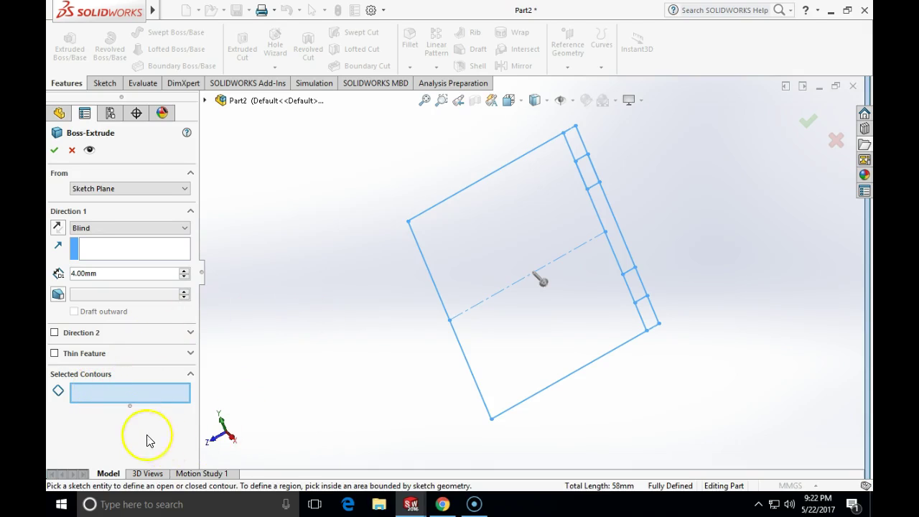
click(109, 395)
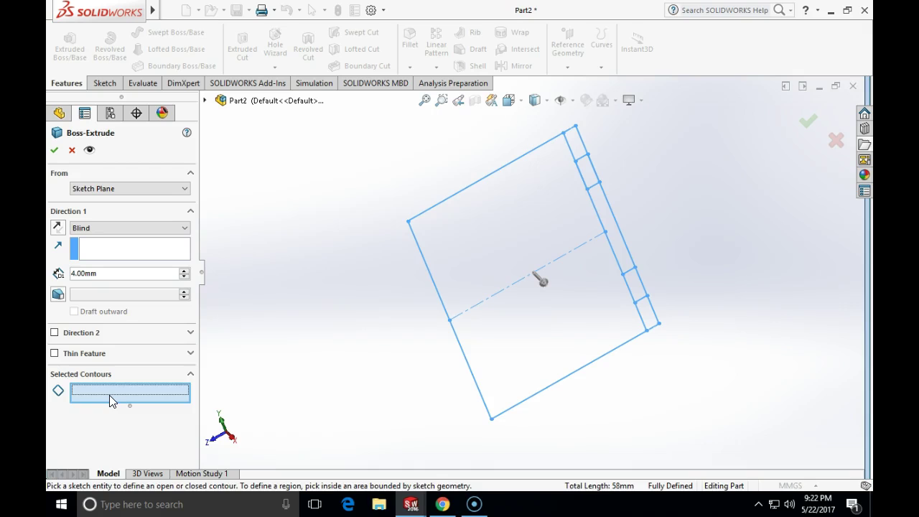
click(466, 247)
click(492, 330)
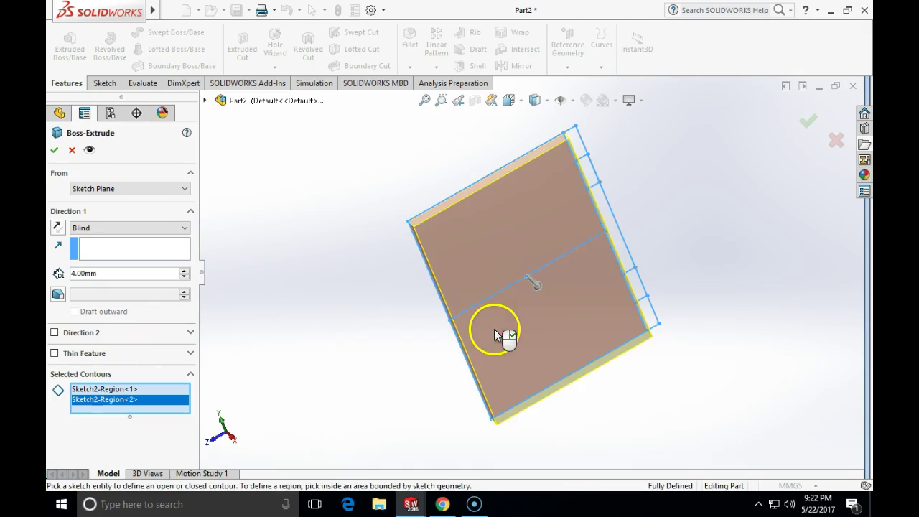
click(591, 179)
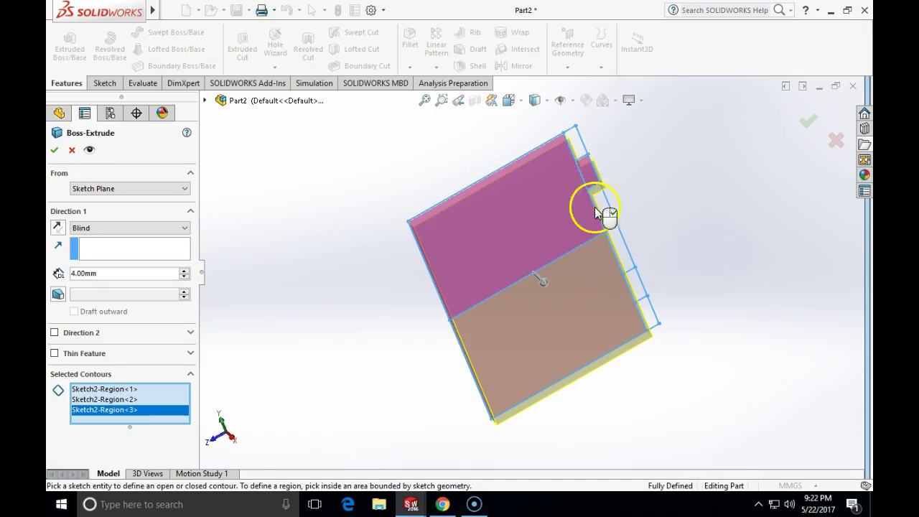
click(643, 295)
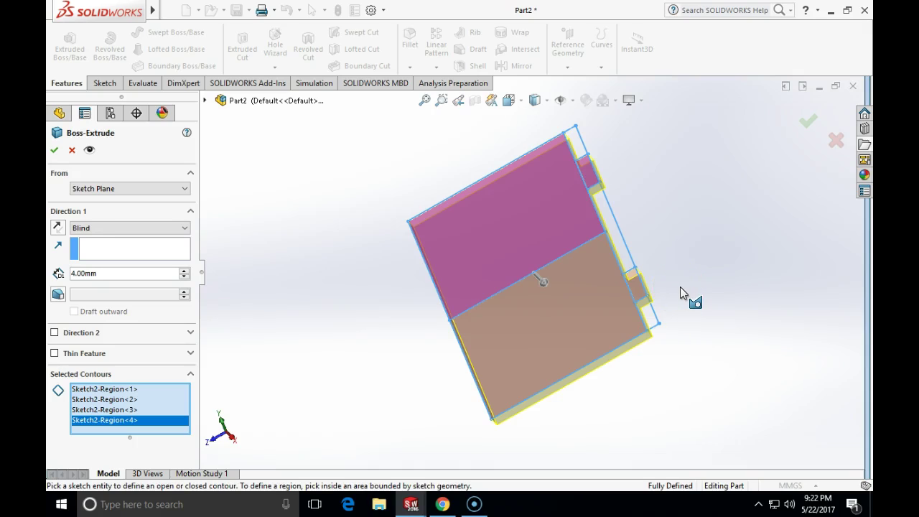
click(54, 149)
Step: Start a Hole Wizard counterbore with the ANSI Metric standard and the Hex Bolt - ANSI B18.2.3.5M type
middle_drag(287, 281, 289, 256)
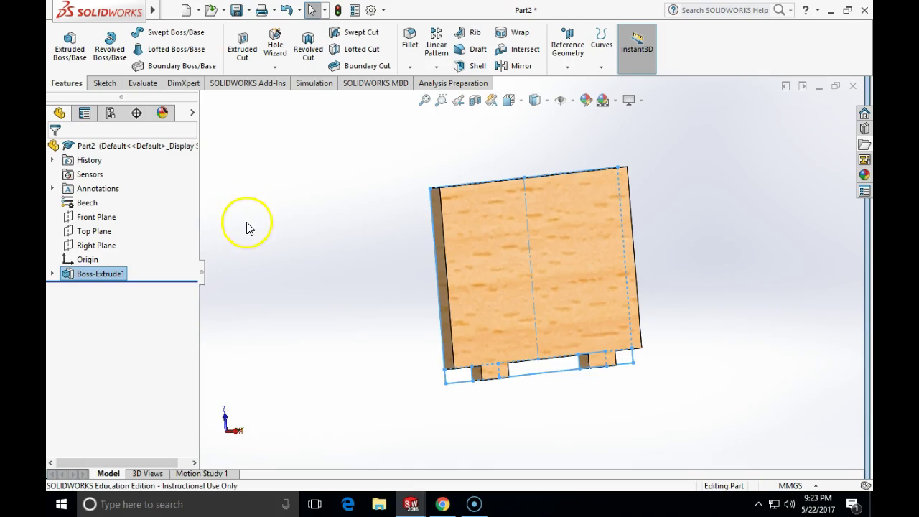
click(277, 44)
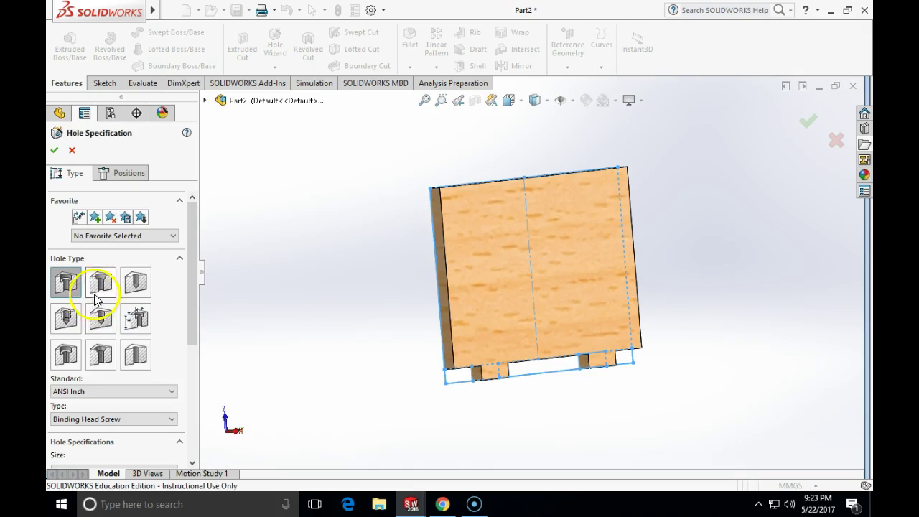
drag(199, 237, 201, 219)
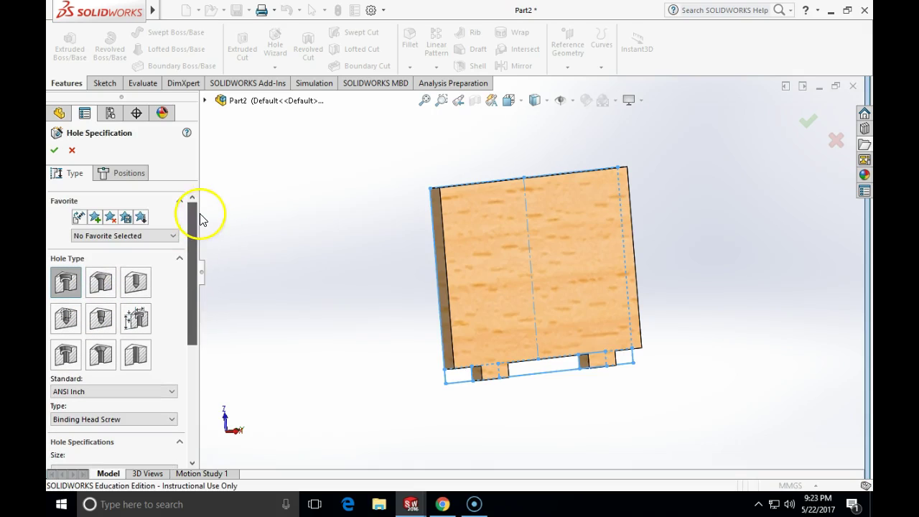
click(91, 393)
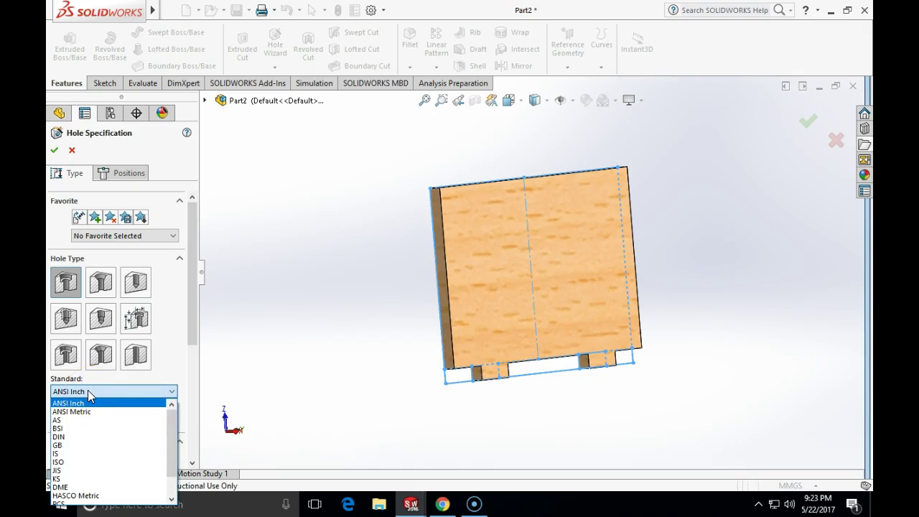
click(90, 411)
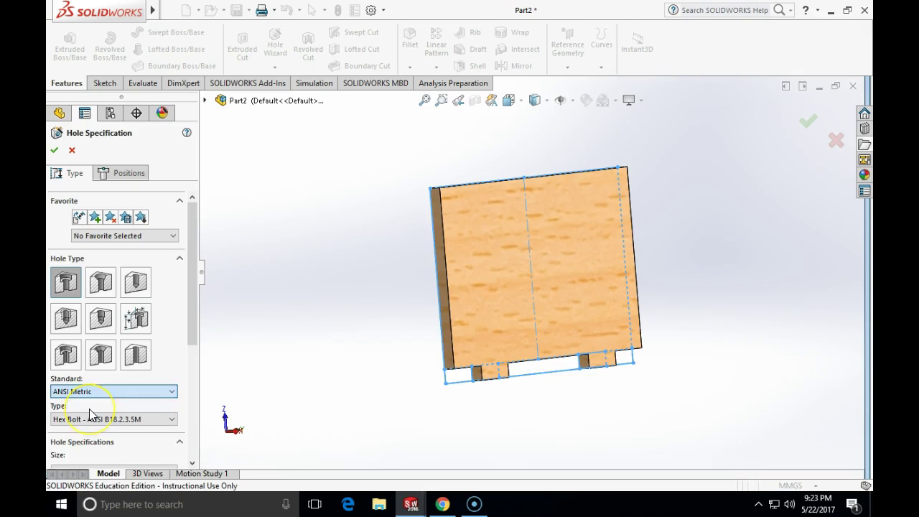
drag(189, 314, 189, 368)
click(174, 331)
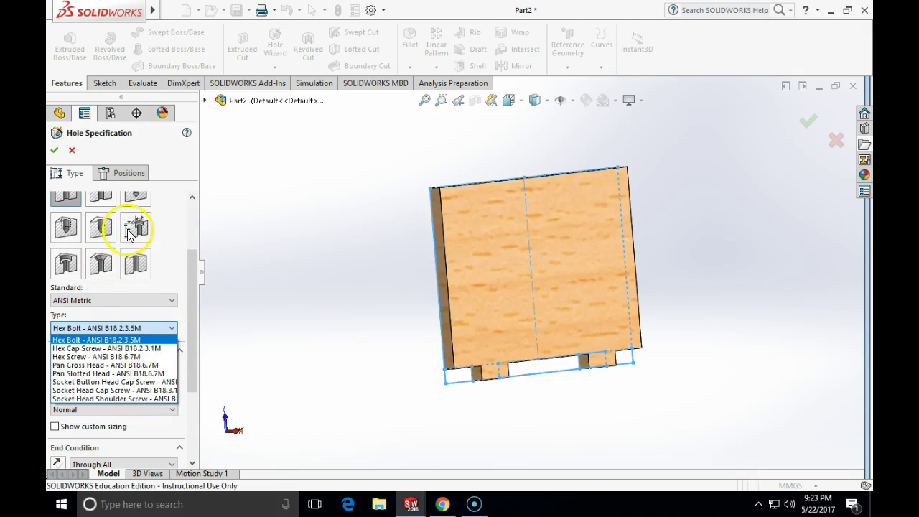
click(112, 339)
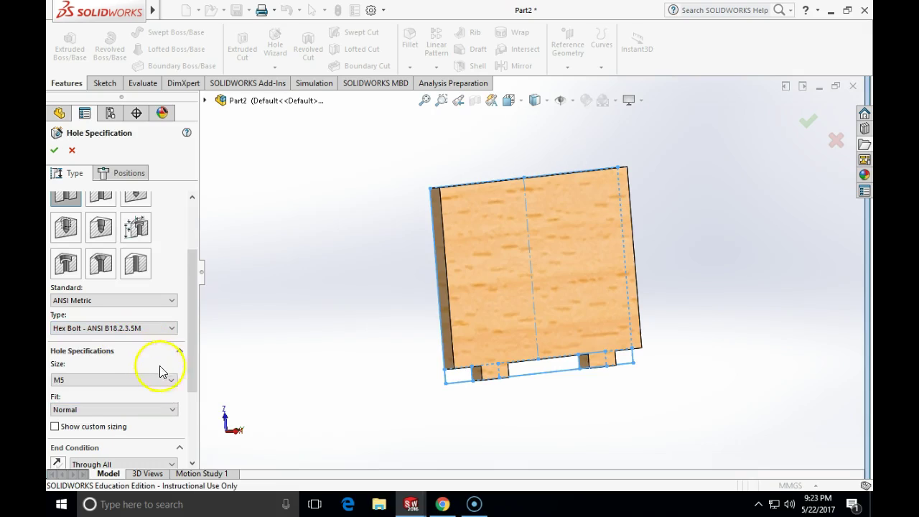
Step: Set the counterbore's size to M16 with a Normal fit
click(171, 383)
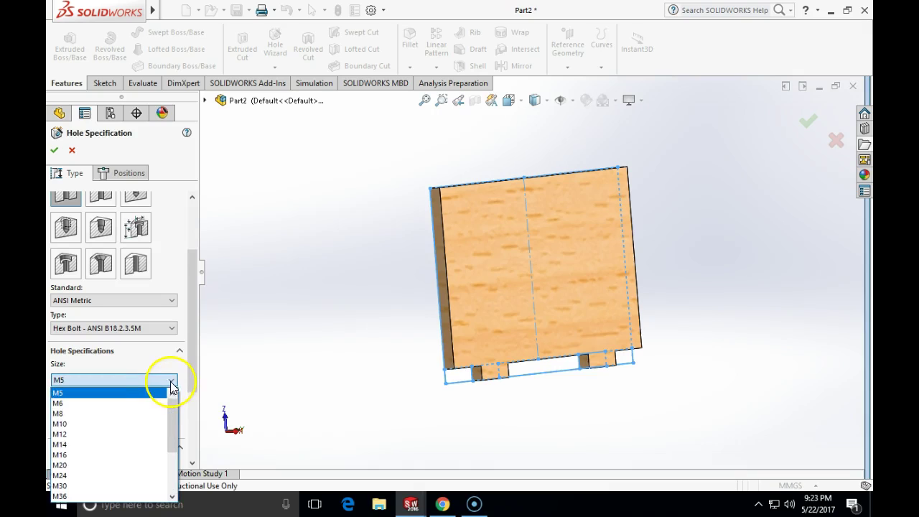
click(105, 454)
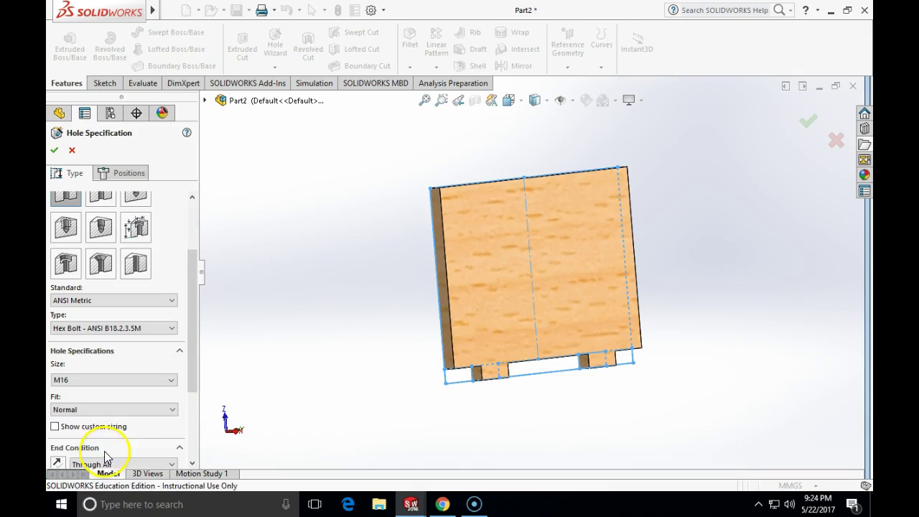
click(172, 410)
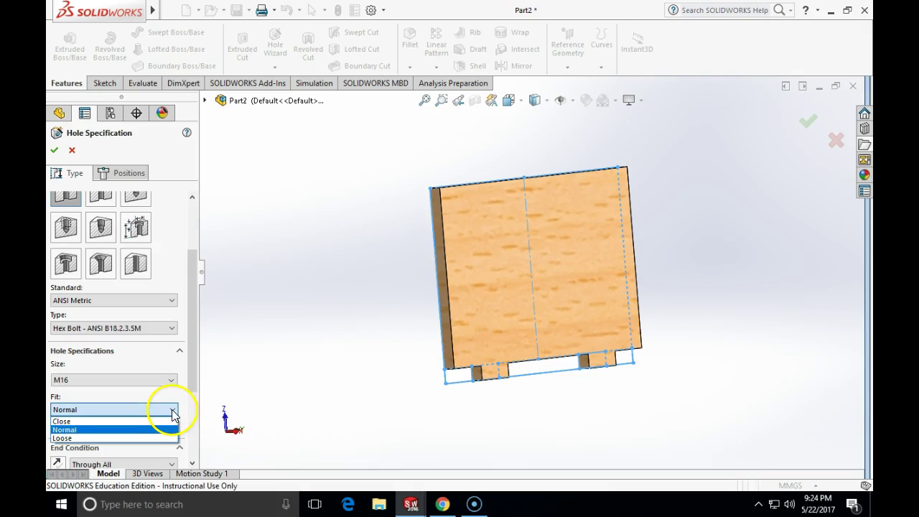
click(127, 430)
drag(195, 361, 191, 318)
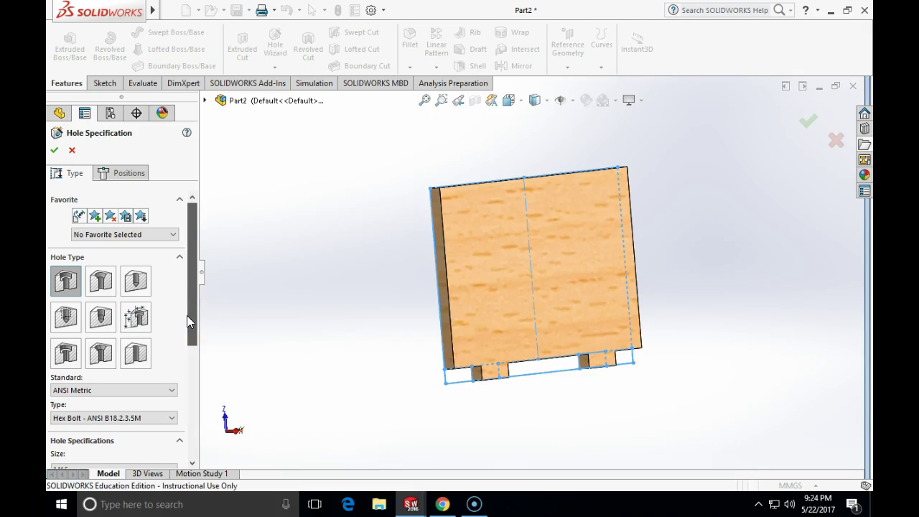
click(113, 181)
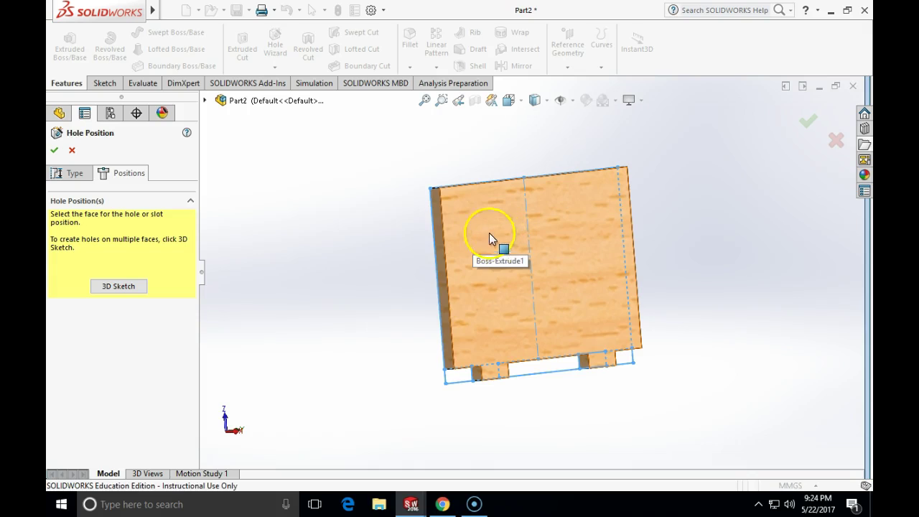
click(473, 219)
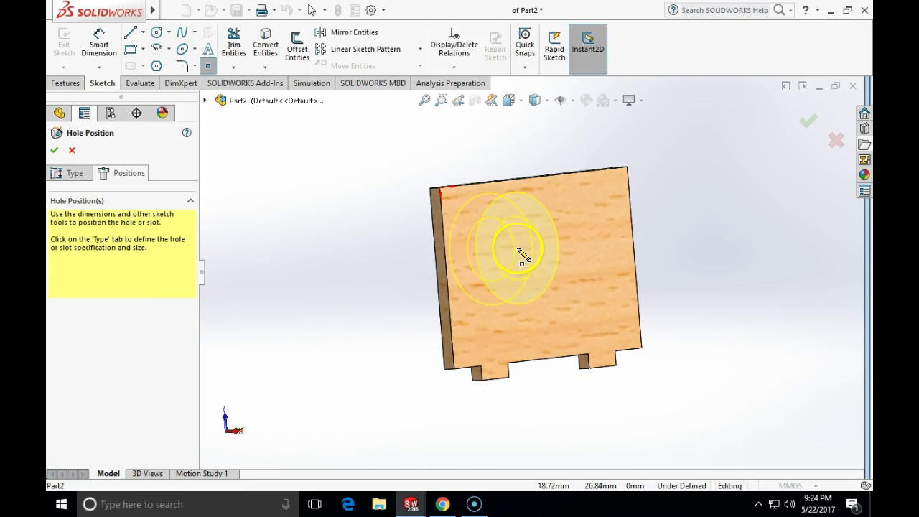
click(76, 177)
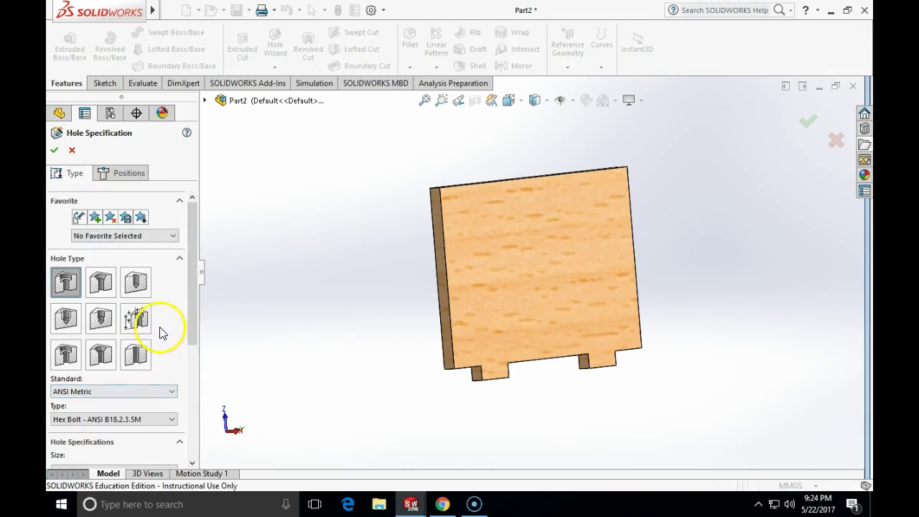
Step: Change the hole type to a plain Hole of type Dowel Holes, ANSI Metric, with size Ø16.0
click(134, 284)
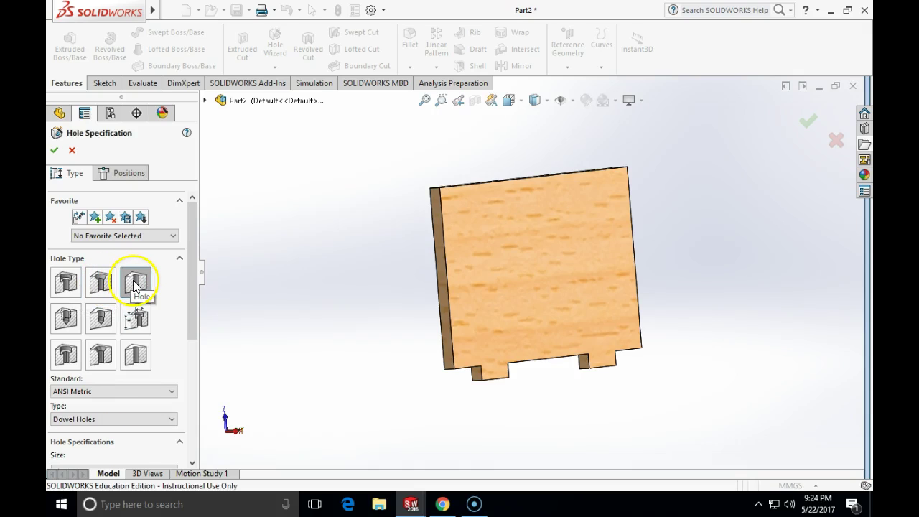
scroll(203, 307, down, 3)
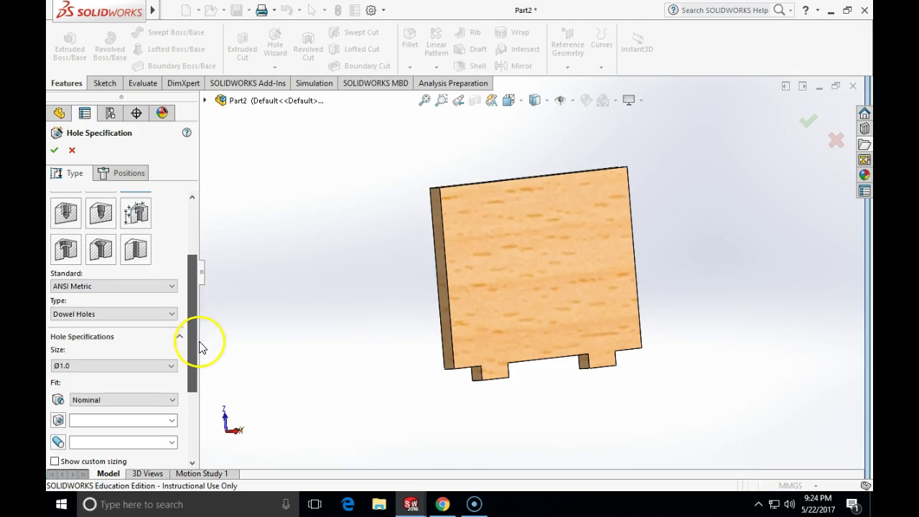
click(172, 365)
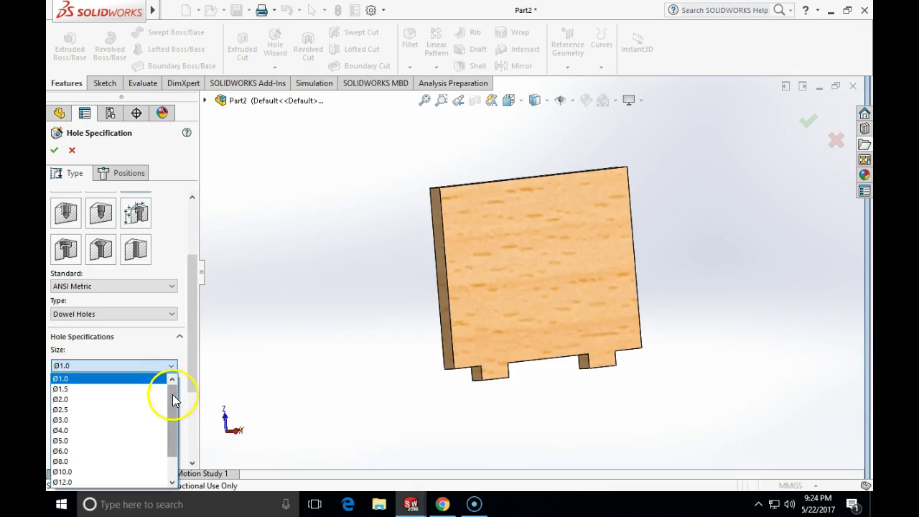
drag(173, 400, 171, 424)
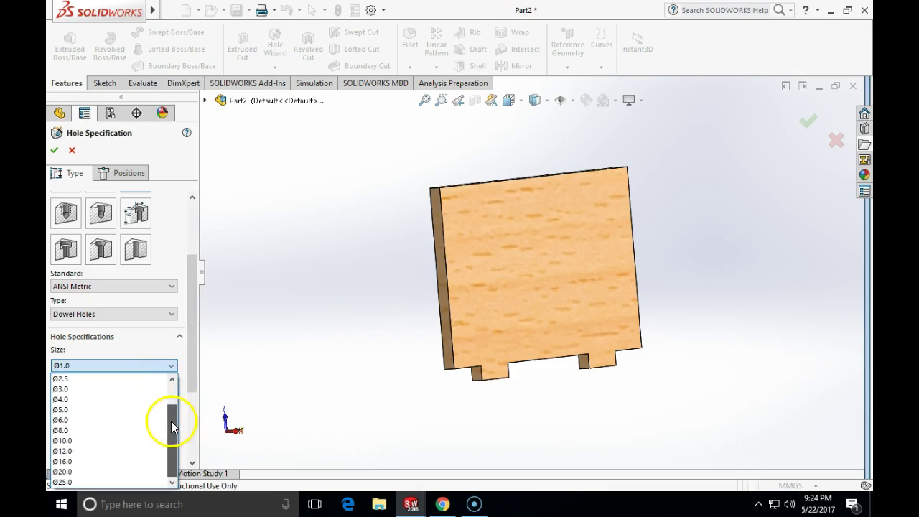
click(113, 461)
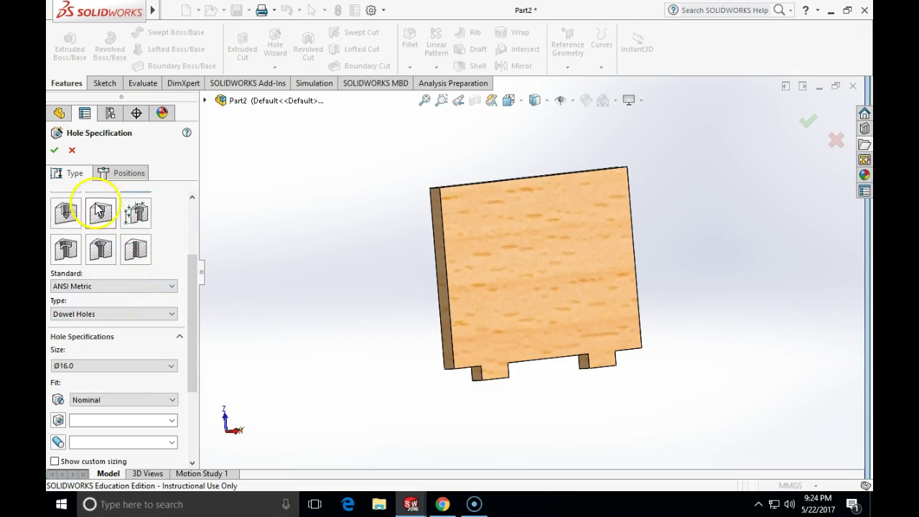
Step: Place two hole positions on the panel's large face and move the second near a corner of the edge opposite the tabs
click(134, 176)
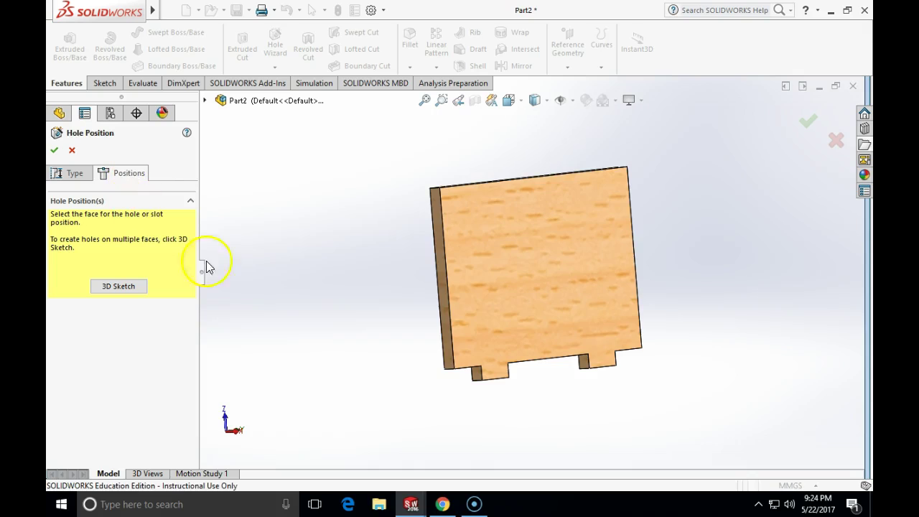
click(497, 241)
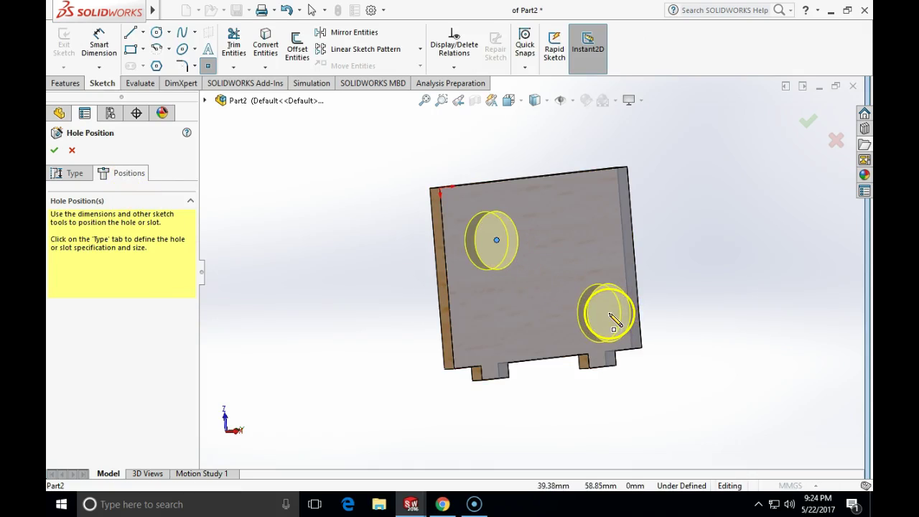
click(600, 302)
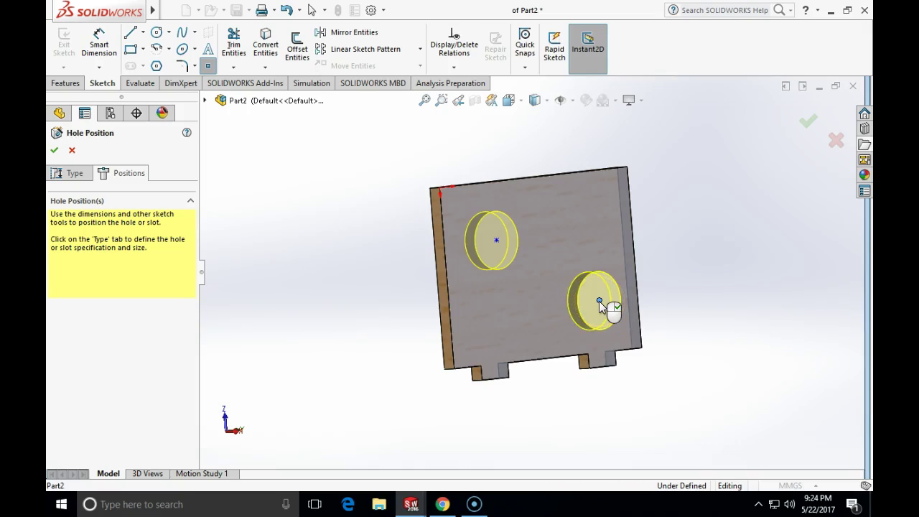
key(Escape)
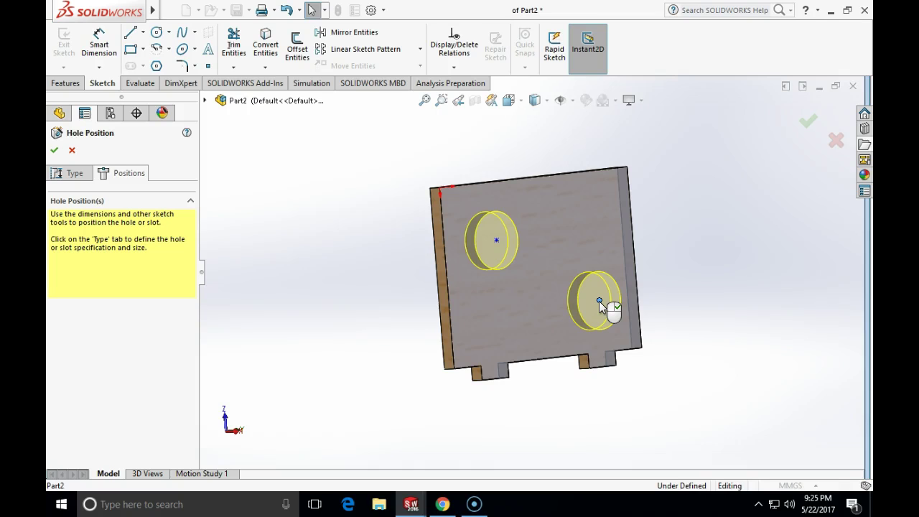
middle_drag(551, 224, 508, 371)
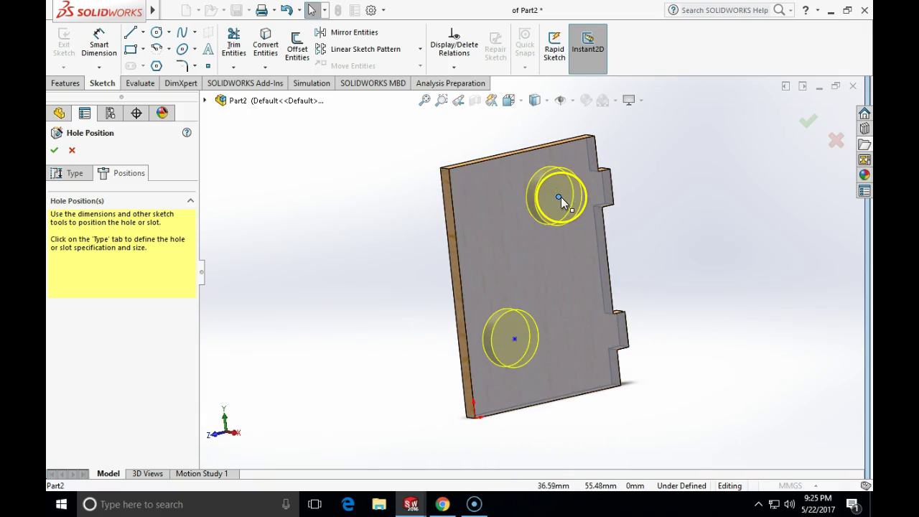
mouse_move(560, 196)
mouse_down()
mouse_move(496, 205)
mouse_move(466, 195)
mouse_up()
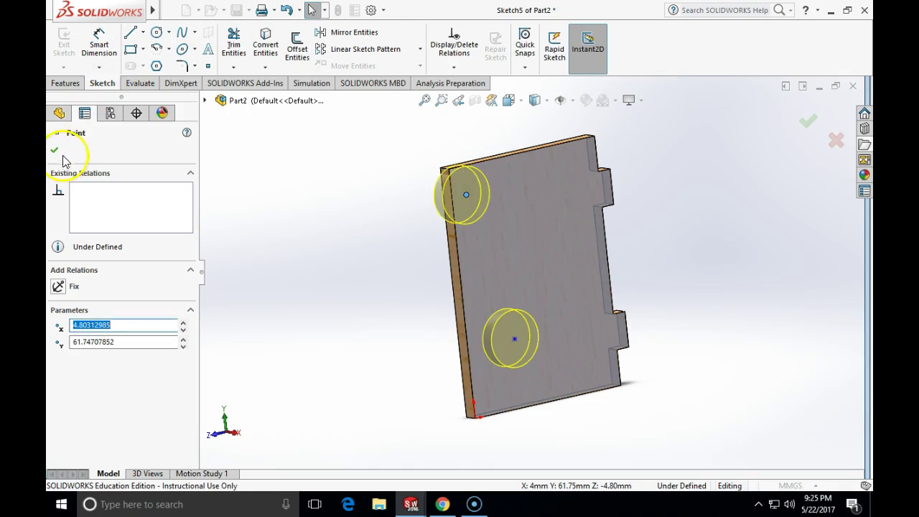
Step: Dimension the moved hole's center 15 mm from the nearest panel edge running perpendicular to the tabbed edge
click(98, 45)
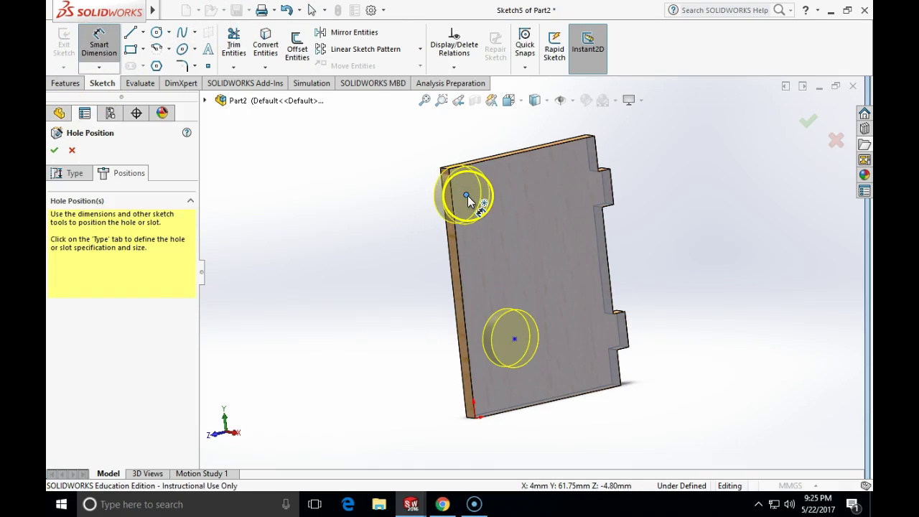
click(467, 195)
click(492, 159)
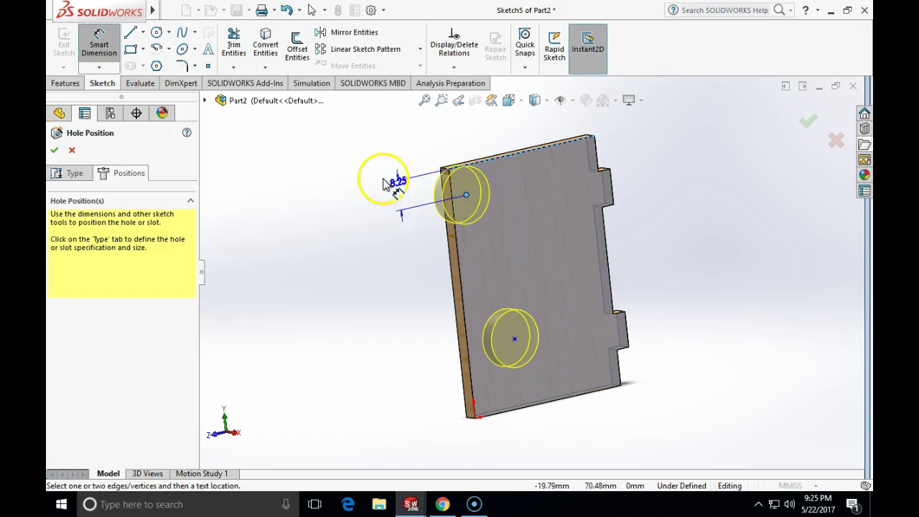
click(360, 178)
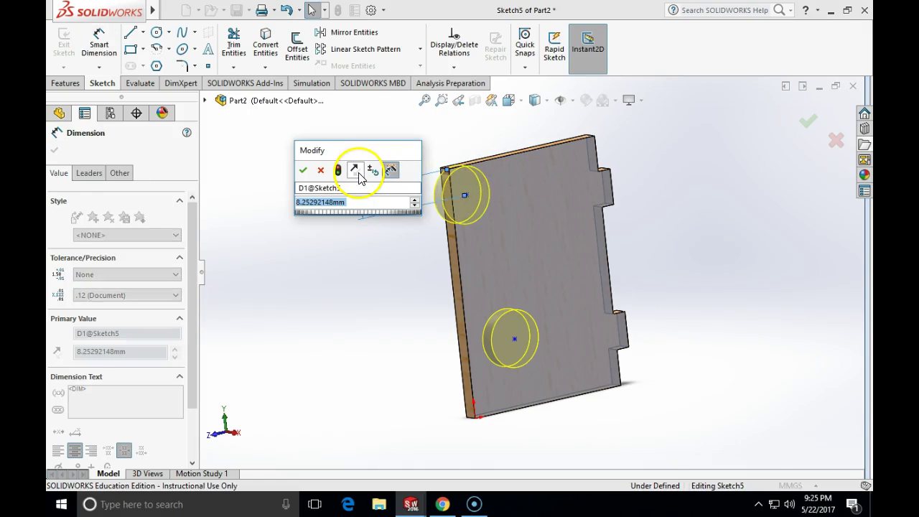
text(1)
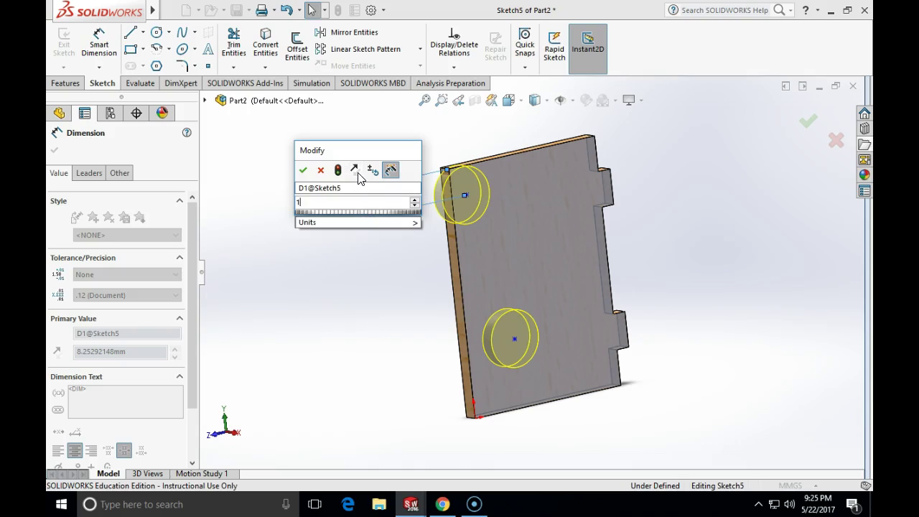
text(5)
key(Return)
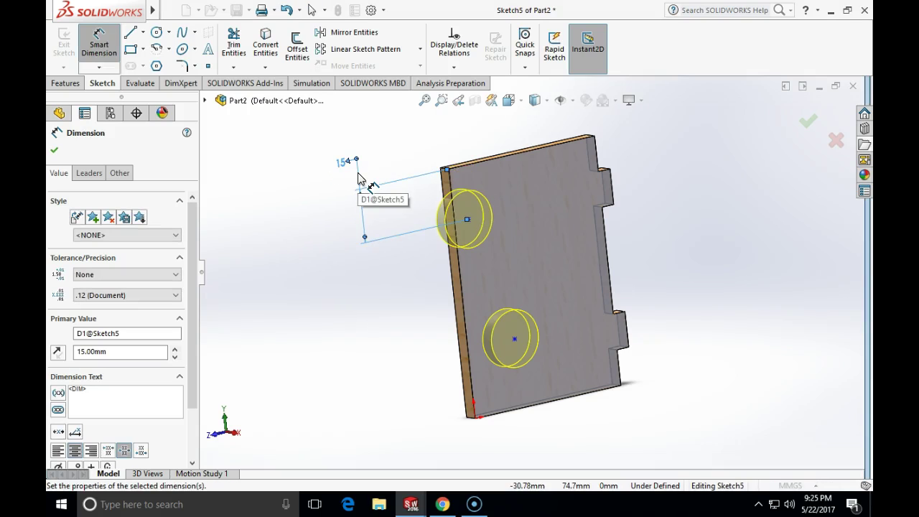
Step: Dimension the same hole's center 15 mm from the panel edge opposite the tabs
click(469, 218)
click(471, 273)
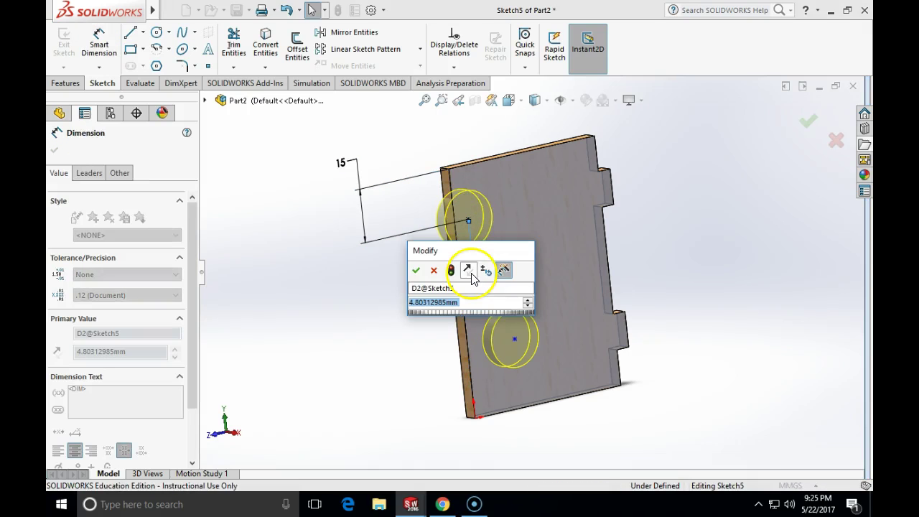
text(15)
key(Return)
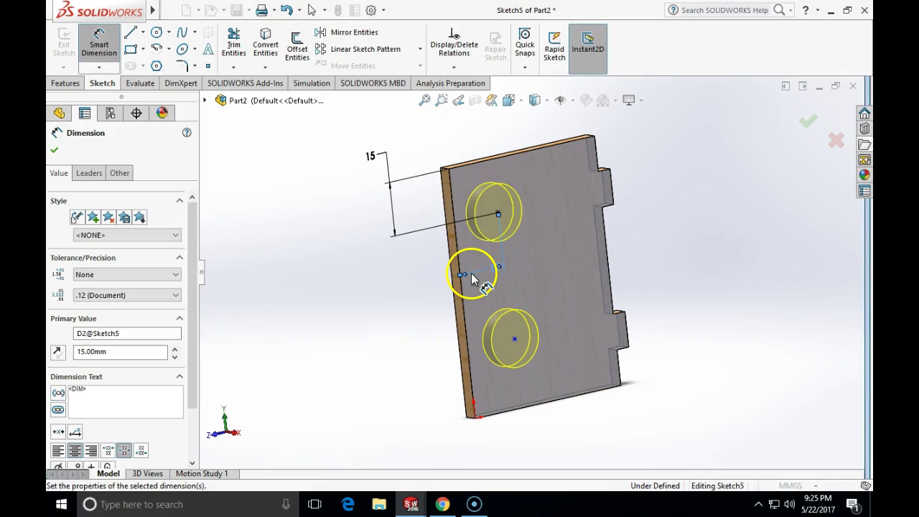
Step: Dimension the other hole's center 15 mm from the panel's tabbed edge
click(516, 340)
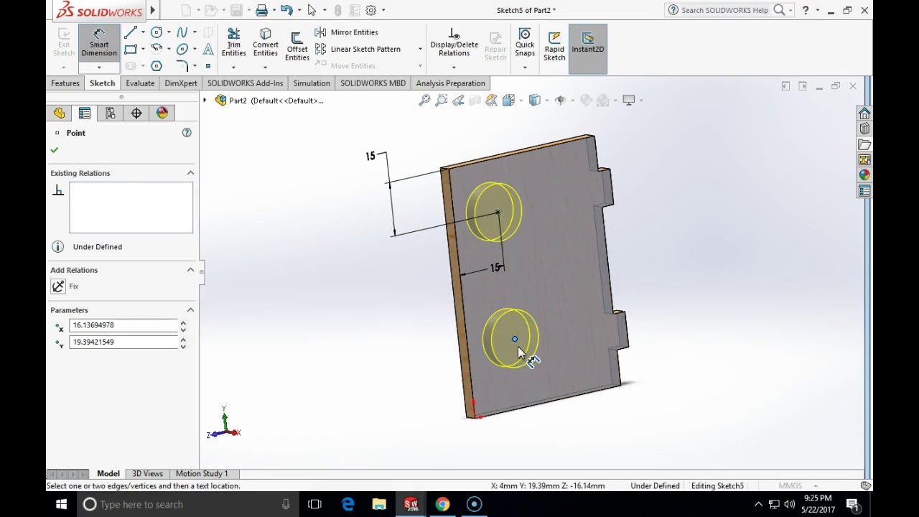
click(620, 376)
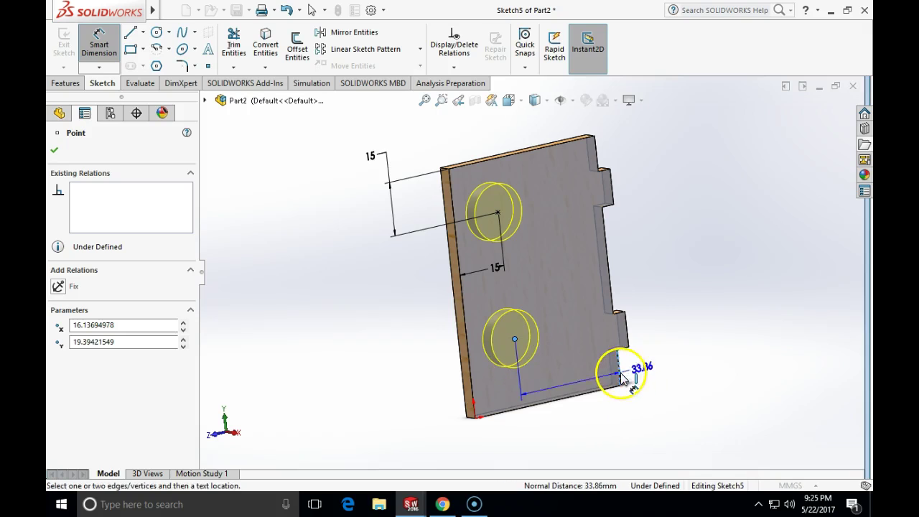
click(583, 429)
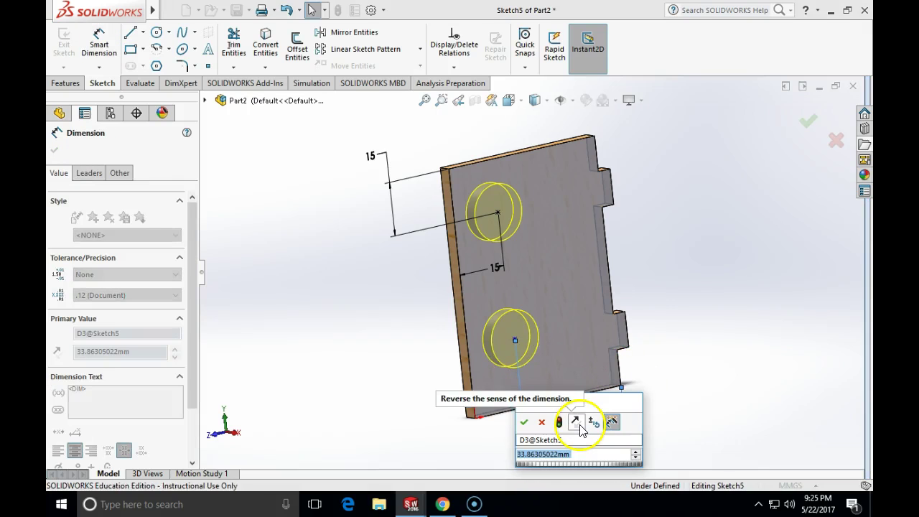
text(15)
key(Return)
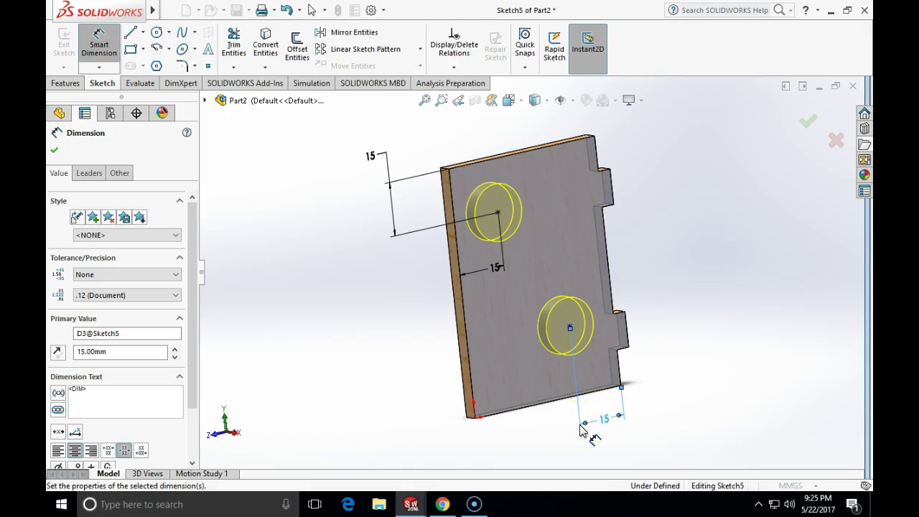
Step: Dimension that hole's center 15 mm from the panel edge that meets the sketch origin below it, and complete the dowel hole feature
click(570, 328)
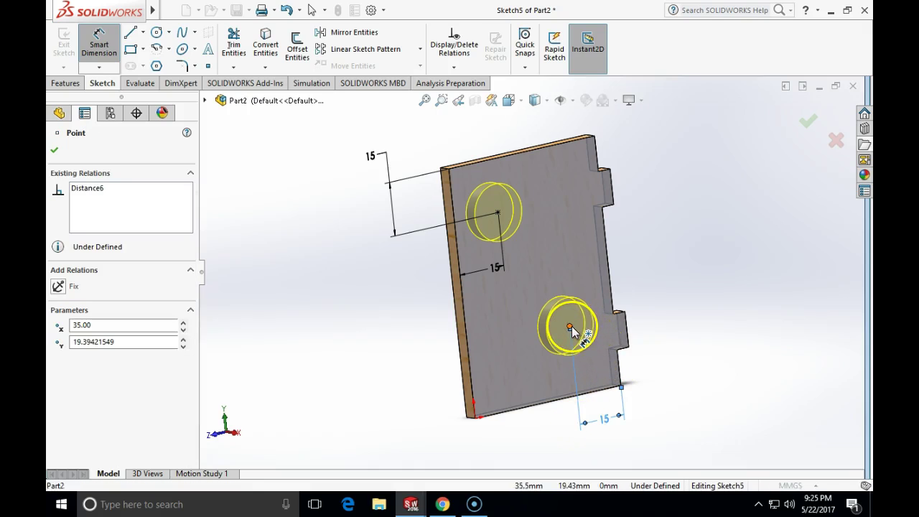
click(565, 400)
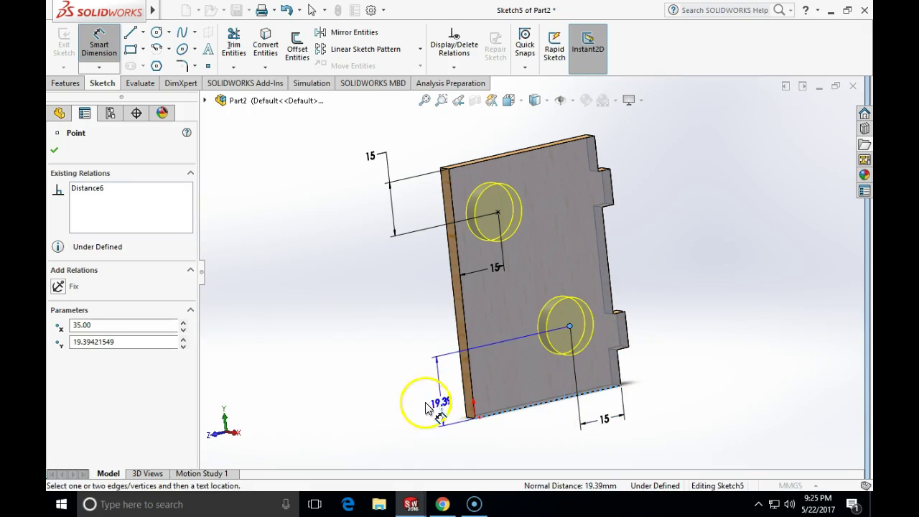
click(420, 405)
text(15)
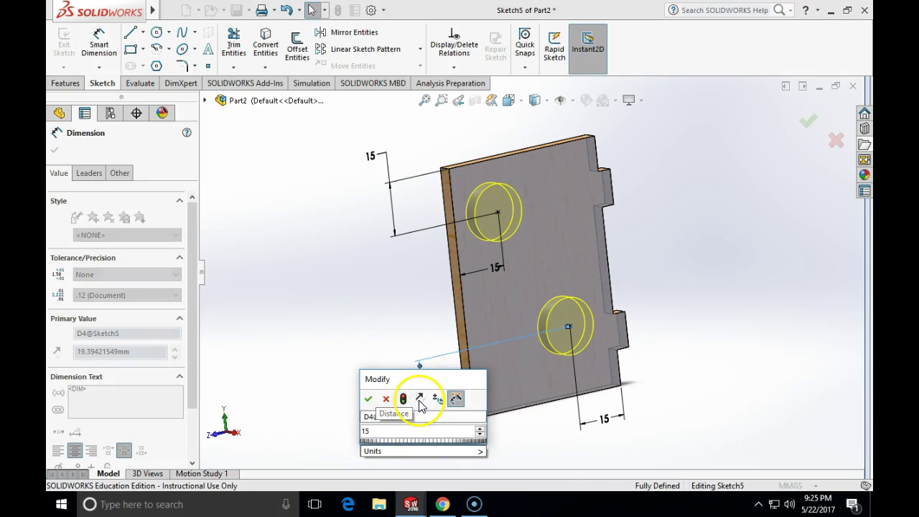
key(Return)
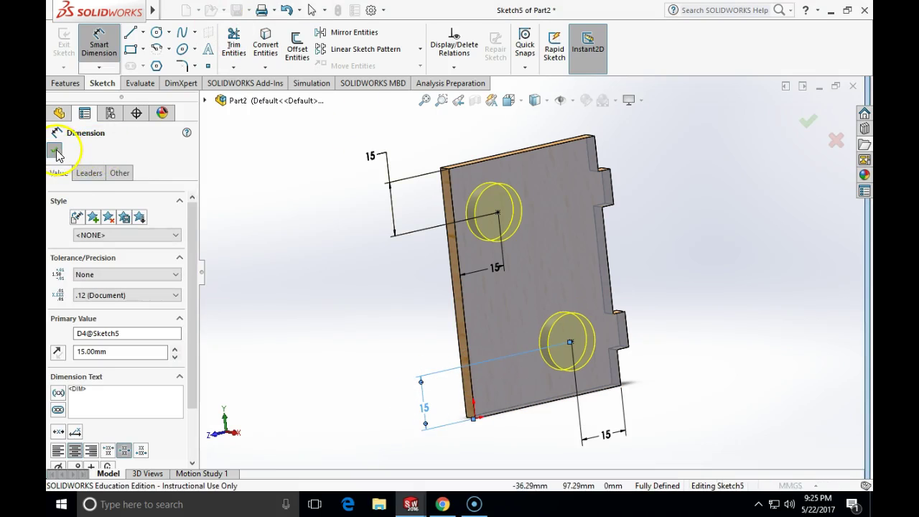
click(55, 150)
click(805, 124)
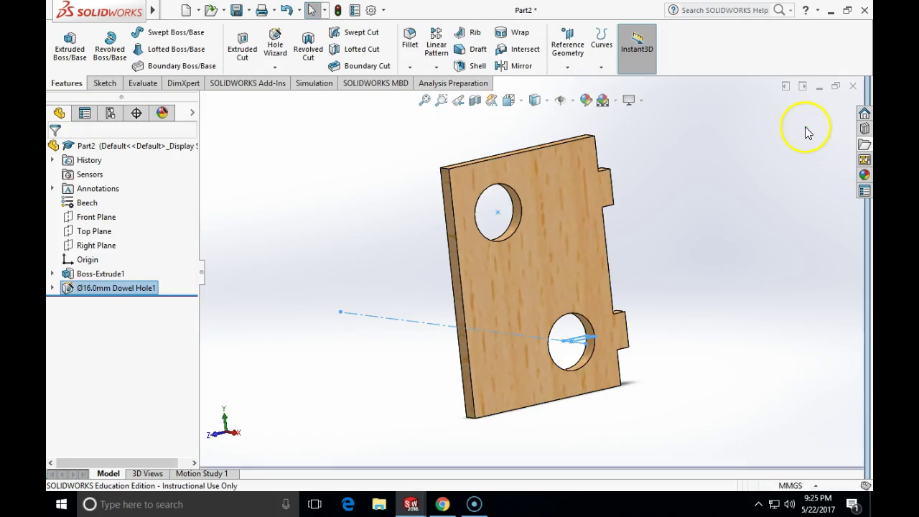
Step: Save the part in the Documents folder under the name TARGET
middle_drag(705, 255, 735, 353)
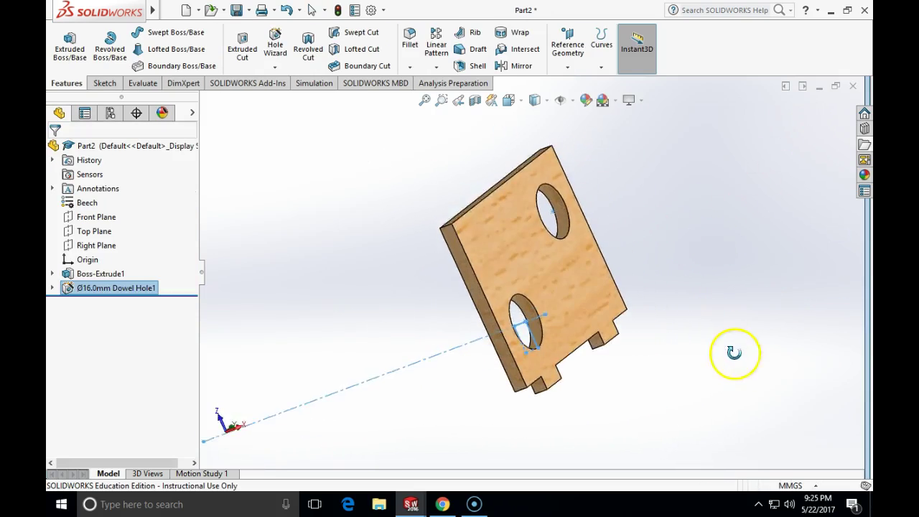
click(169, 10)
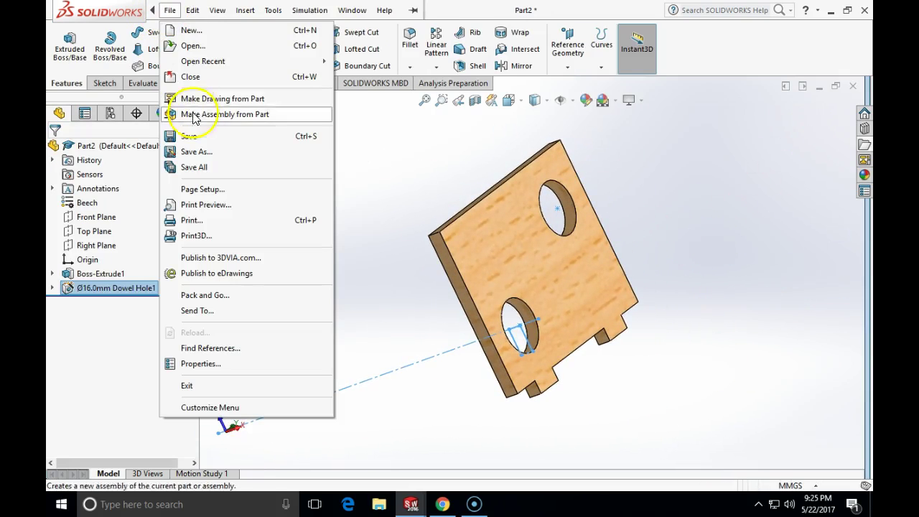
click(202, 153)
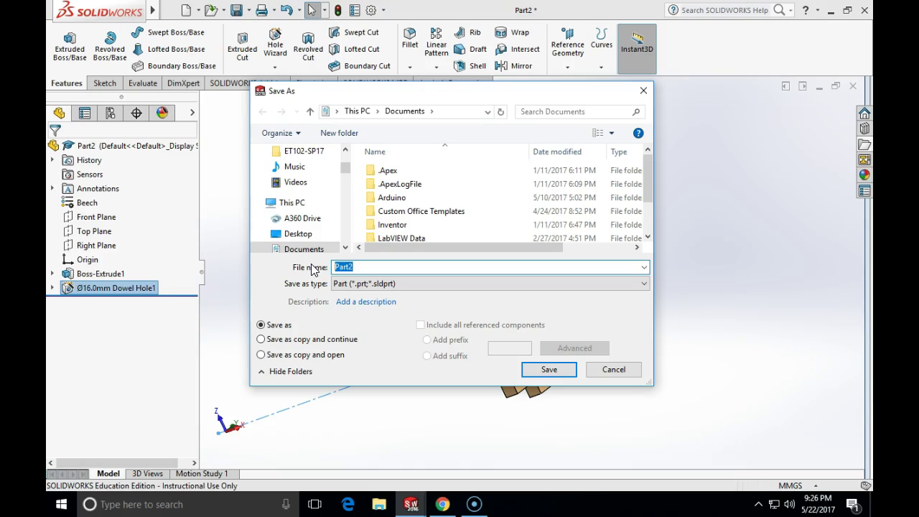
text(TARGET)
click(561, 372)
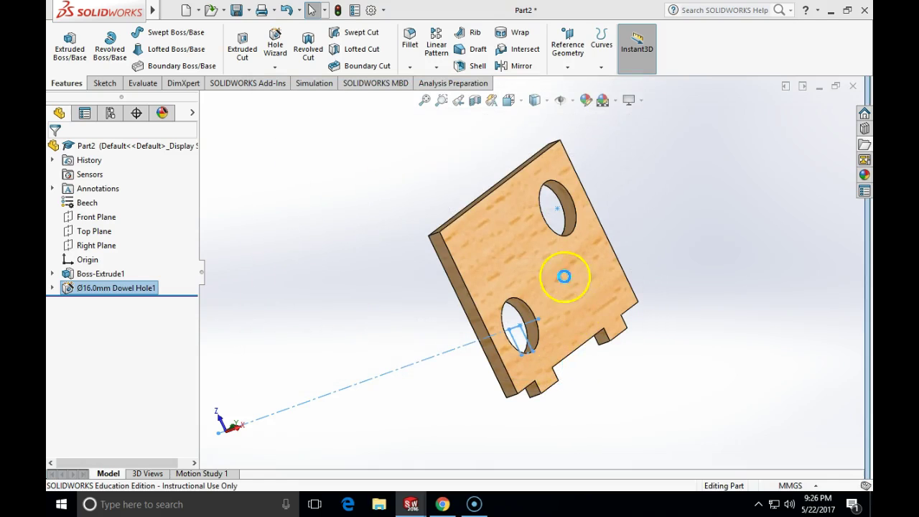
mouse_move(653, 273)
middle_down()
mouse_move(684, 321)
mouse_move(708, 220)
mouse_move(597, 219)
mouse_move(693, 265)
mouse_move(678, 287)
mouse_move(668, 263)
middle_up()
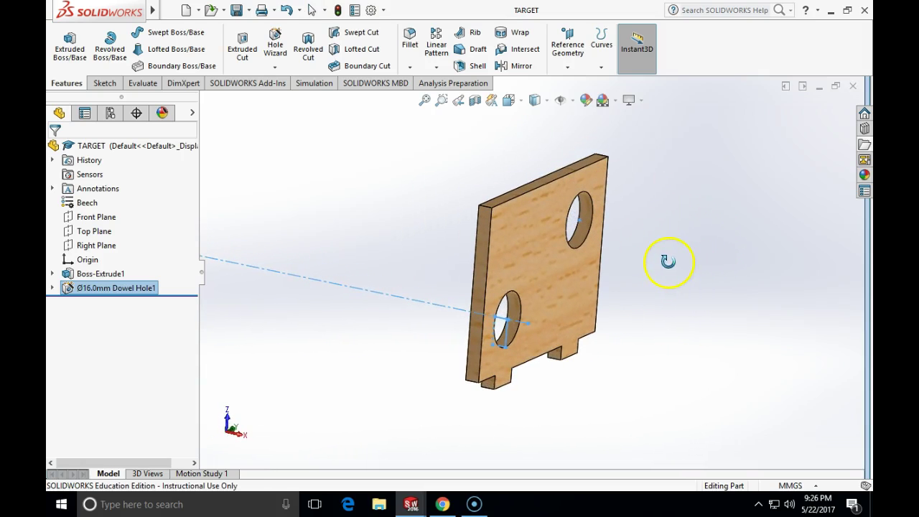
Step: Turn on the display of annotations and feature dimensions for the whole panel model
middle_drag(348, 201, 333, 201)
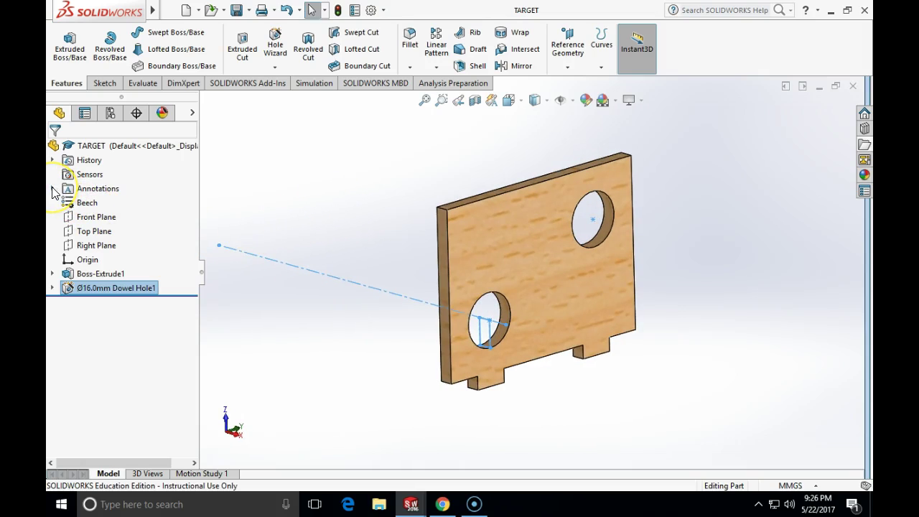
click(51, 188)
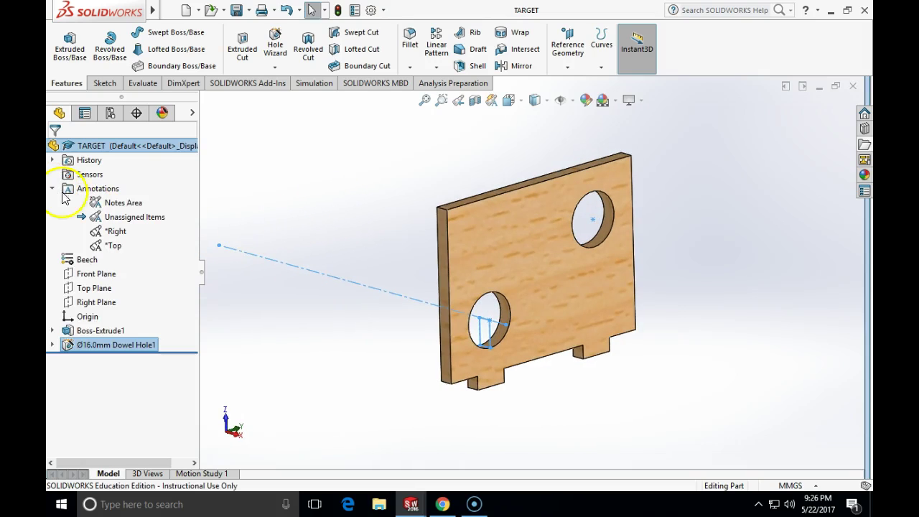
right_click(97, 192)
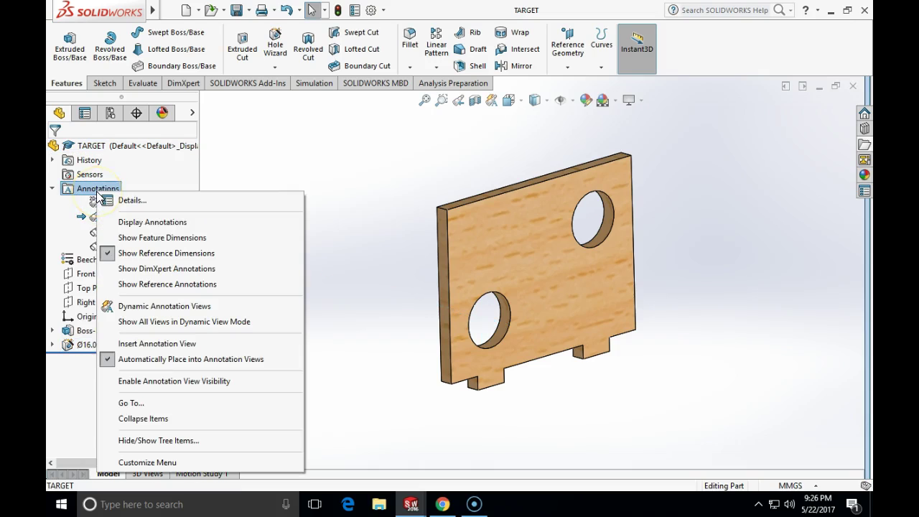
click(119, 225)
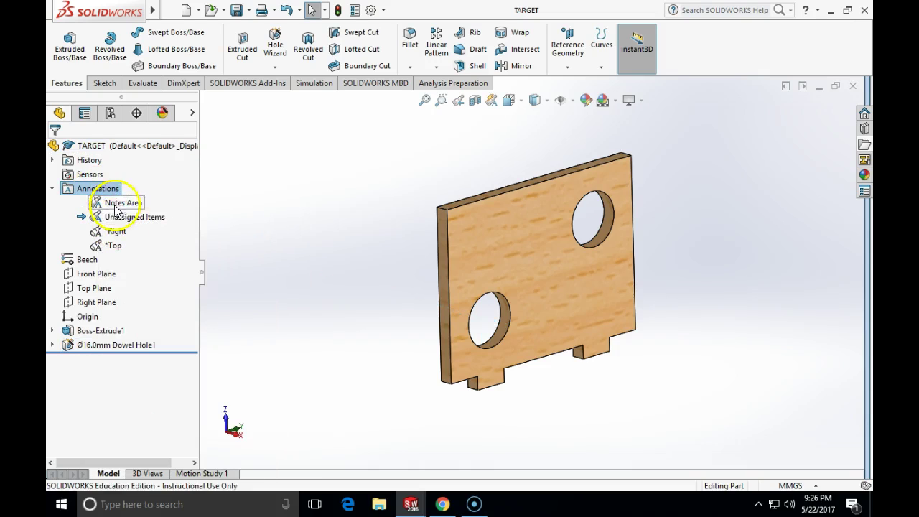
right_click(106, 192)
click(144, 235)
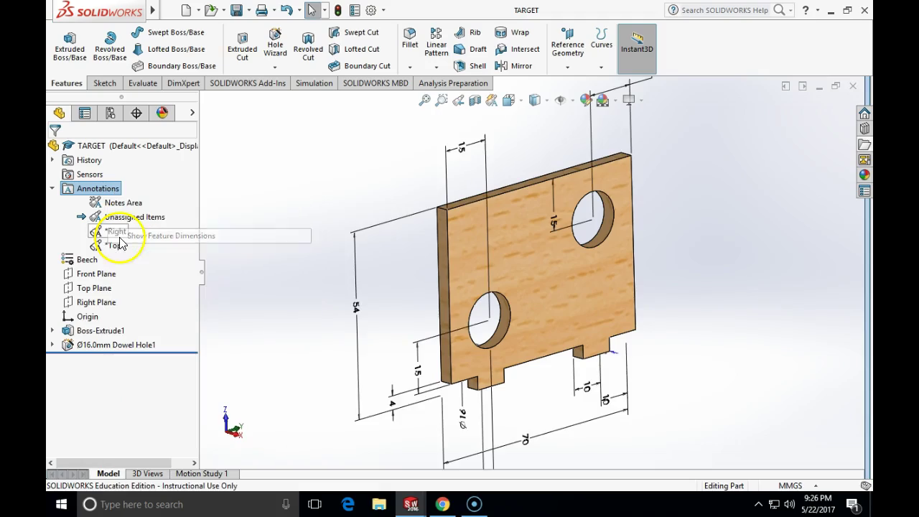
middle_drag(206, 244, 206, 297)
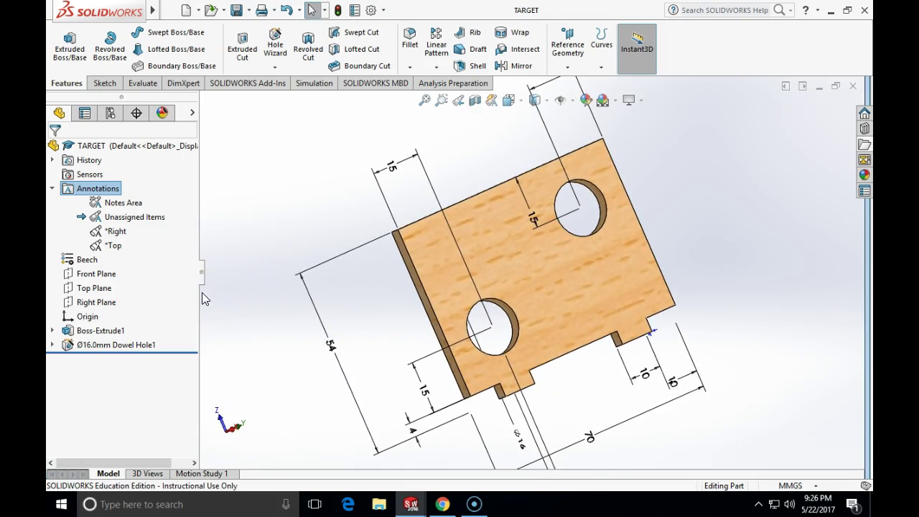